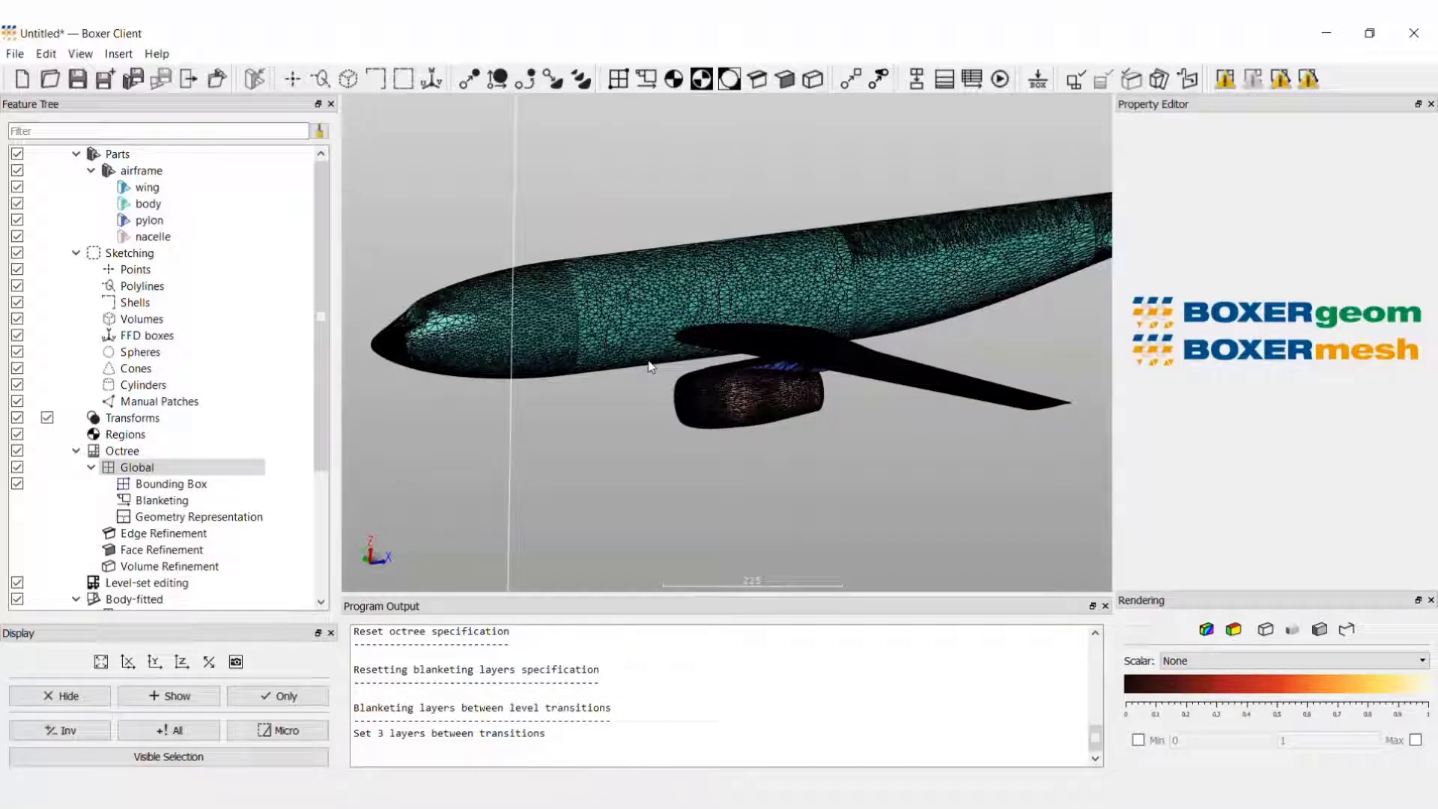
Step: Edit the octree bounding box and set its constraint to Enclosing Box
{"action": "mouse_move", "coordinate": [715, 370]}
{"action": "middle_mouse_down"}
{"action": "mouse_move", "coordinate": [782, 374]}
{"action": "mouse_move", "coordinate": [704, 367]}
{"action": "middle_mouse_up"}
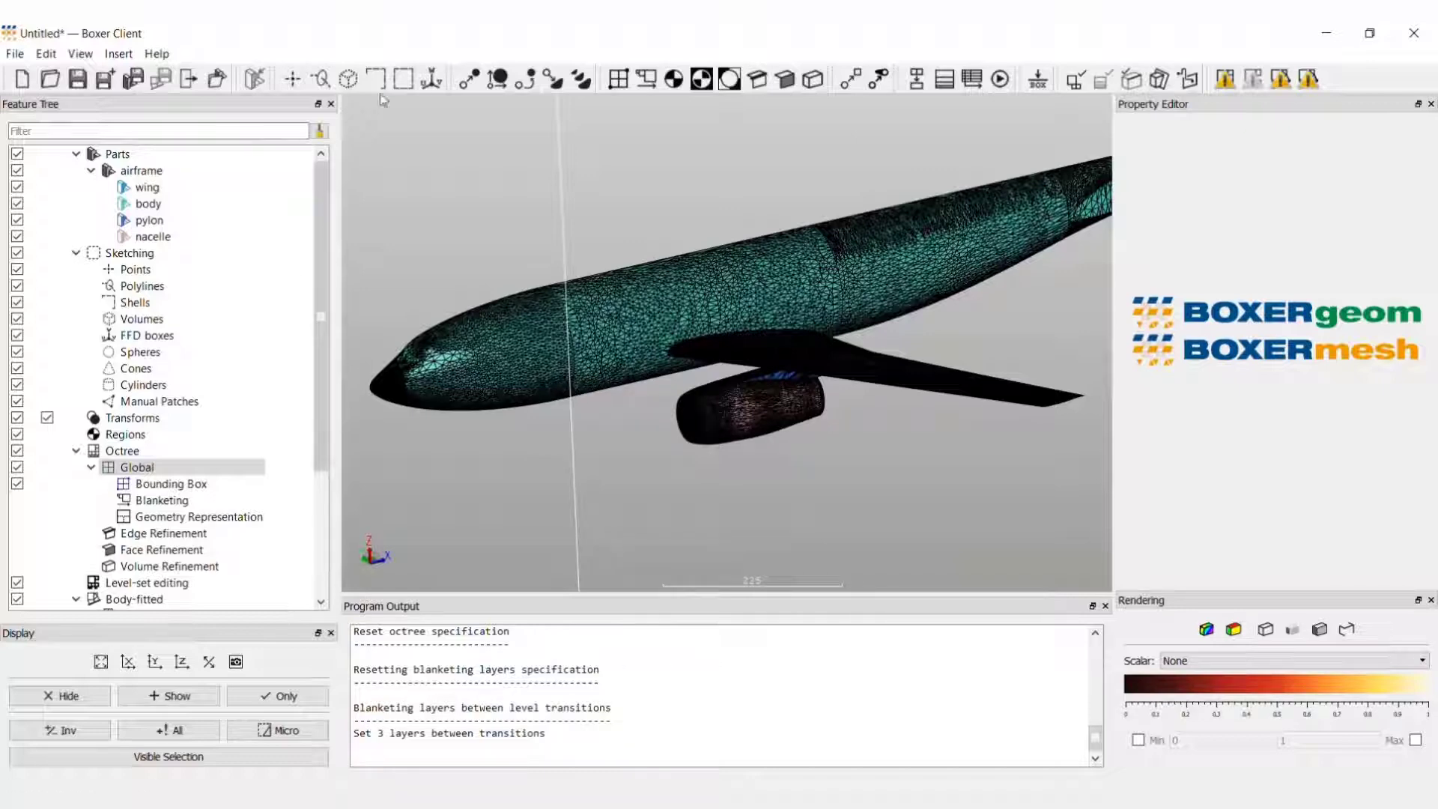
{"action": "left_click", "coordinate": [619, 79]}
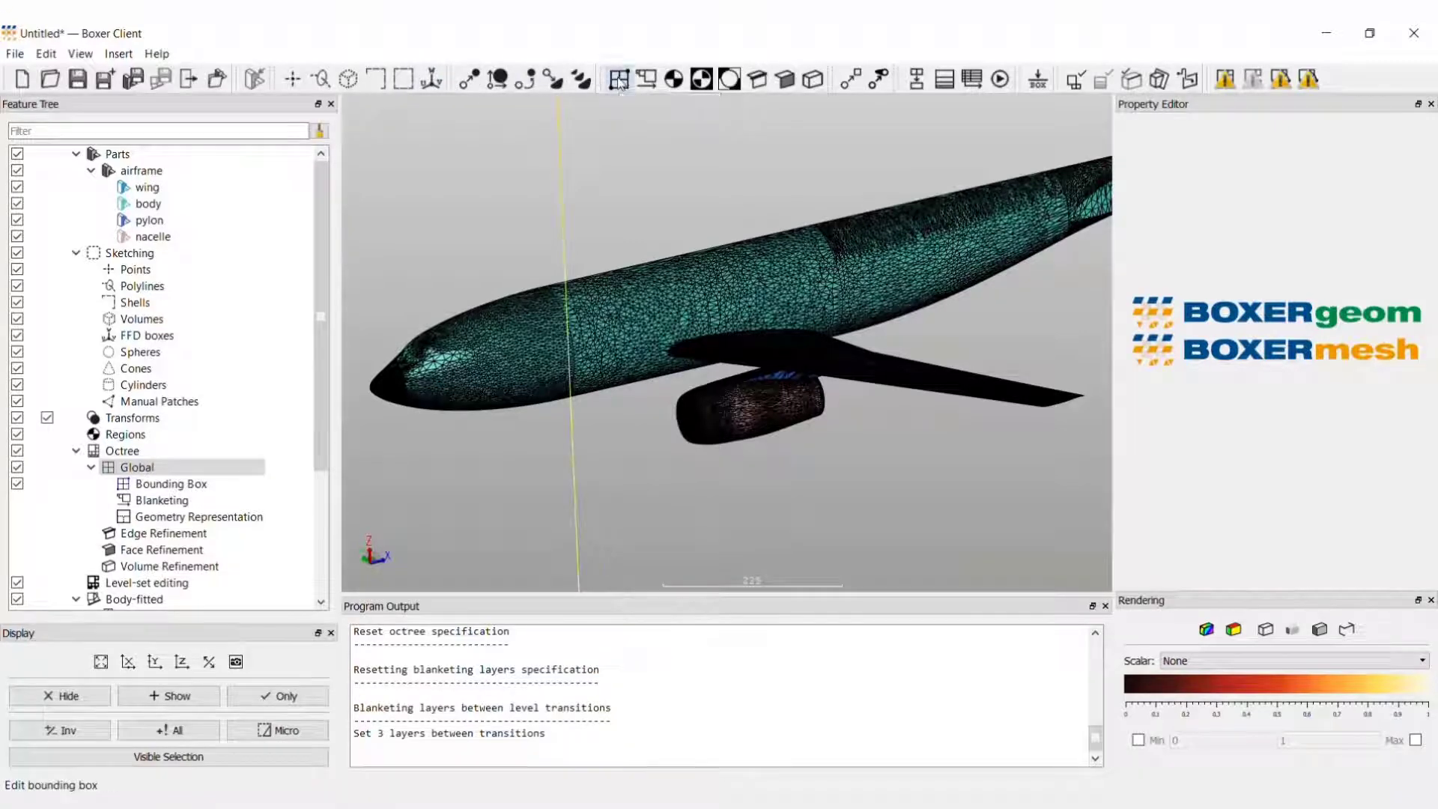
{"action": "left_click", "coordinate": [102, 661]}
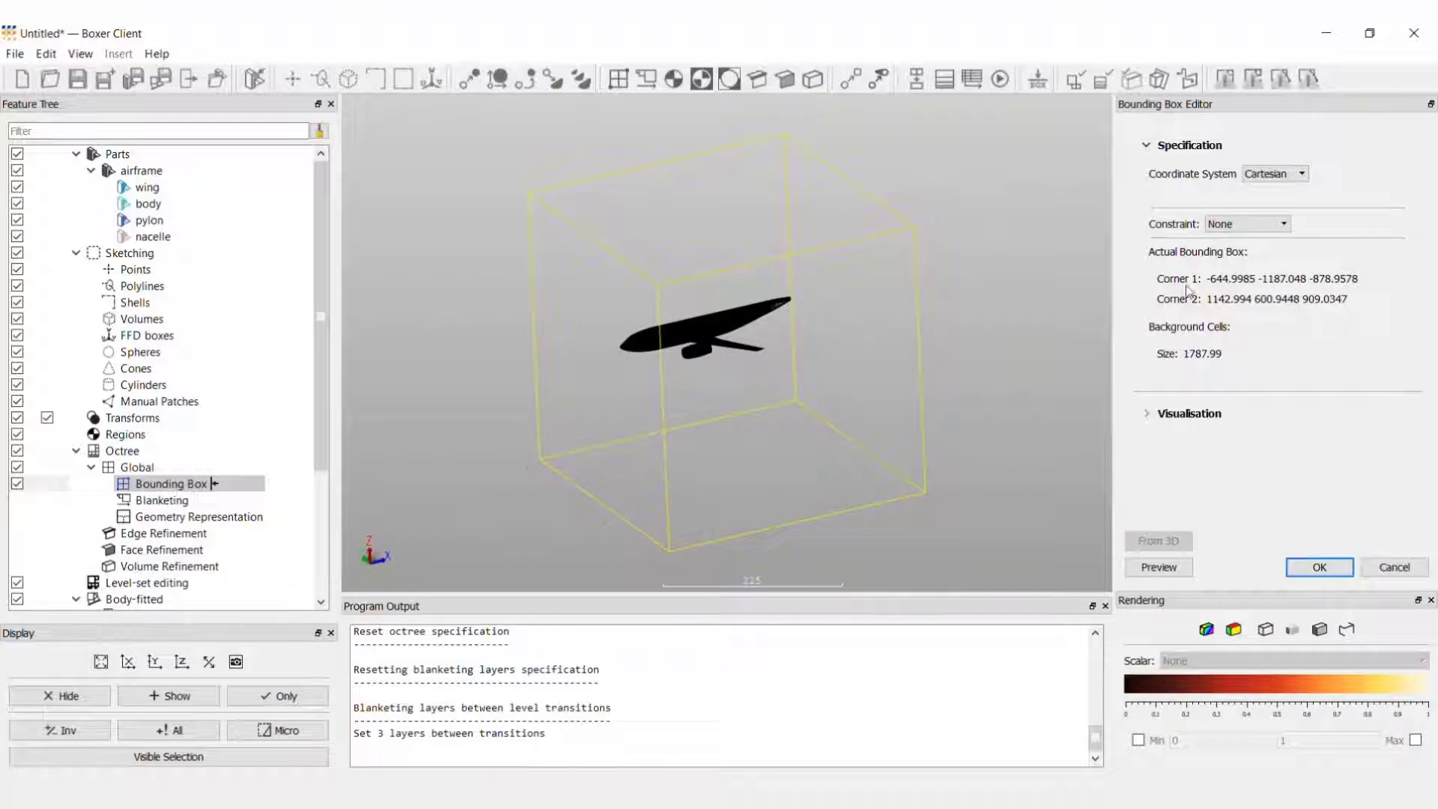
{"action": "left_click", "coordinate": [1283, 223]}
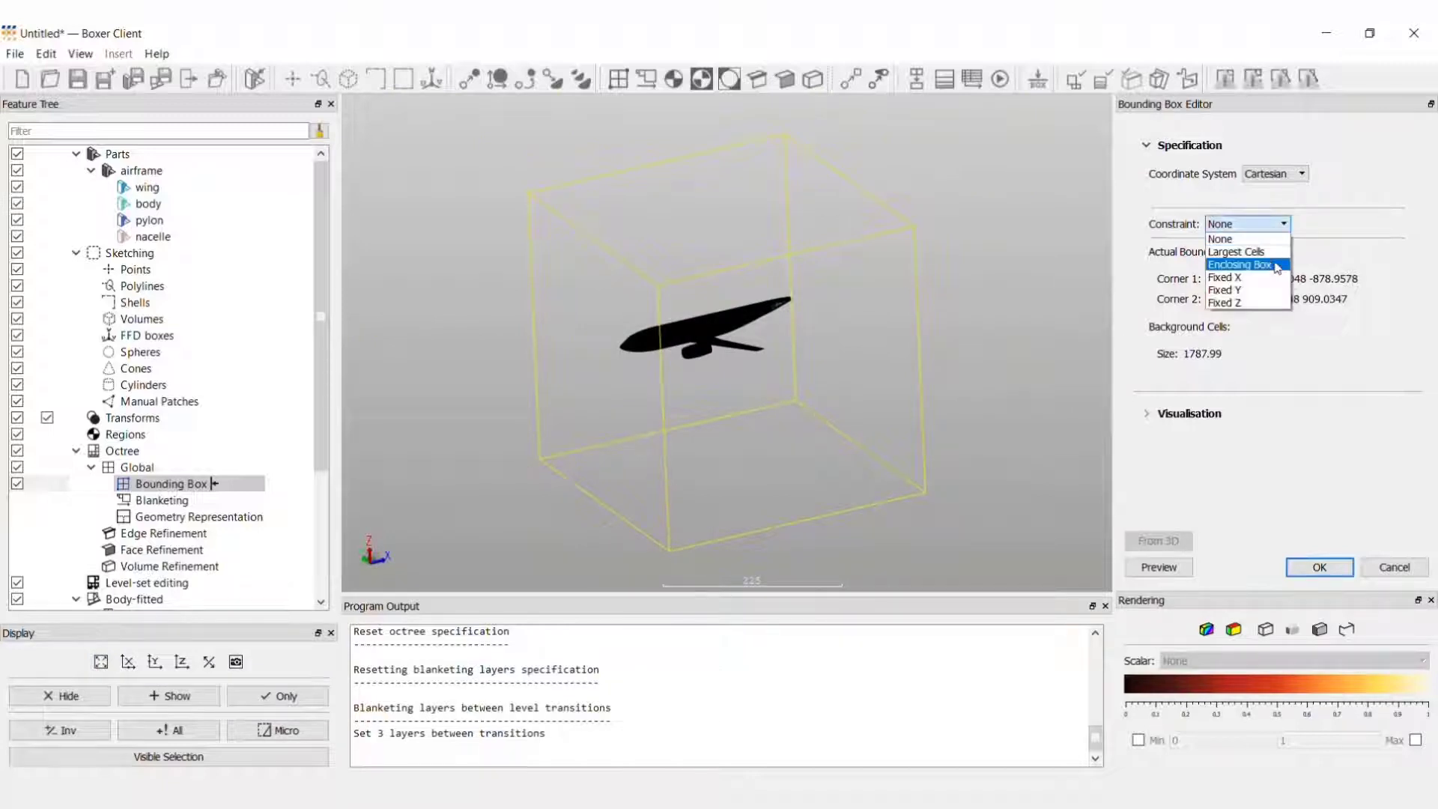
{"action": "left_click", "coordinate": [1277, 266]}
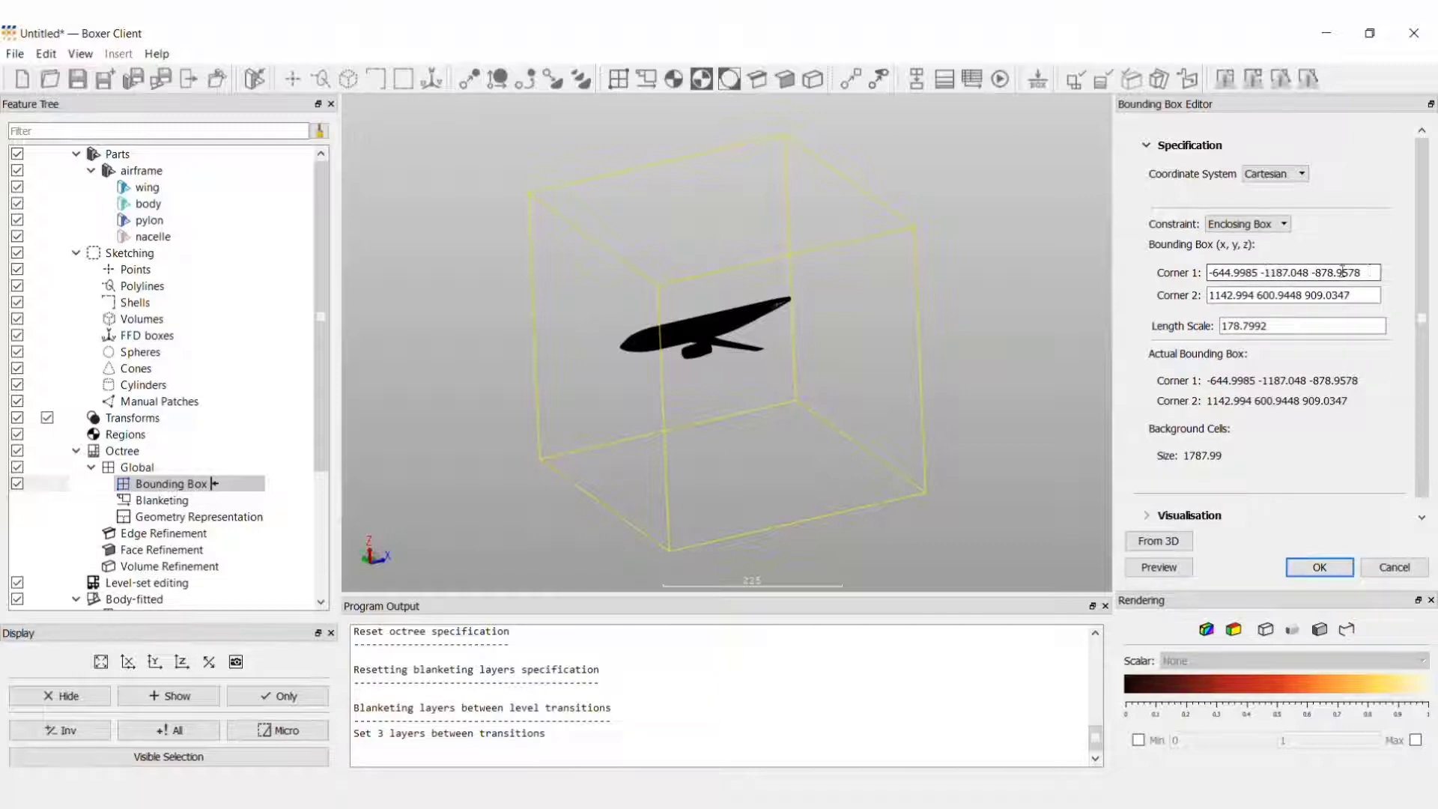
Step: Set the bounding box's corner 1 to -30 -150 -100 and corner 2 to 120 -80 130
{"action": "left_click_drag", "start_coordinate": [1368, 272], "coordinate": [1205, 287]}
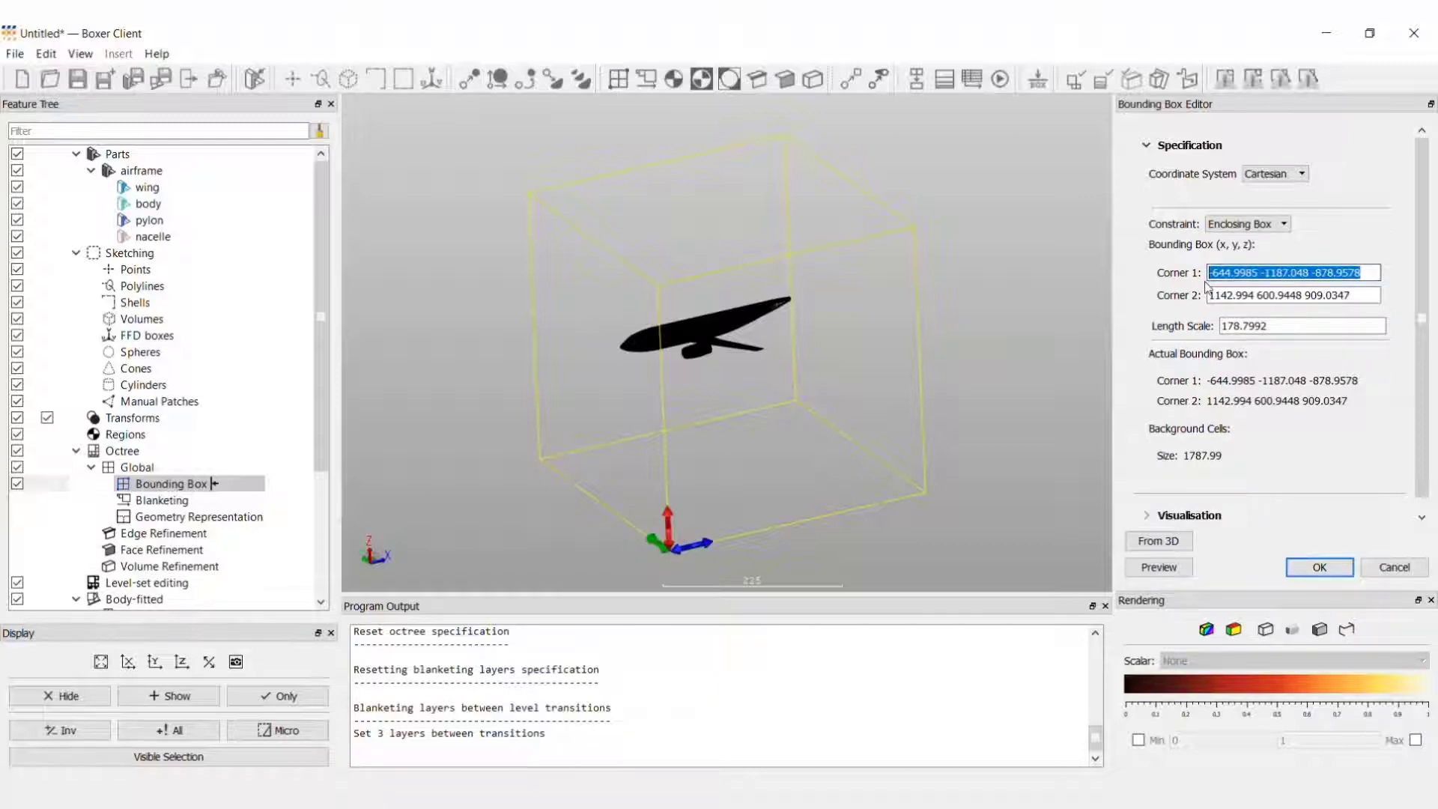
{"action": "type", "text": "-30"}
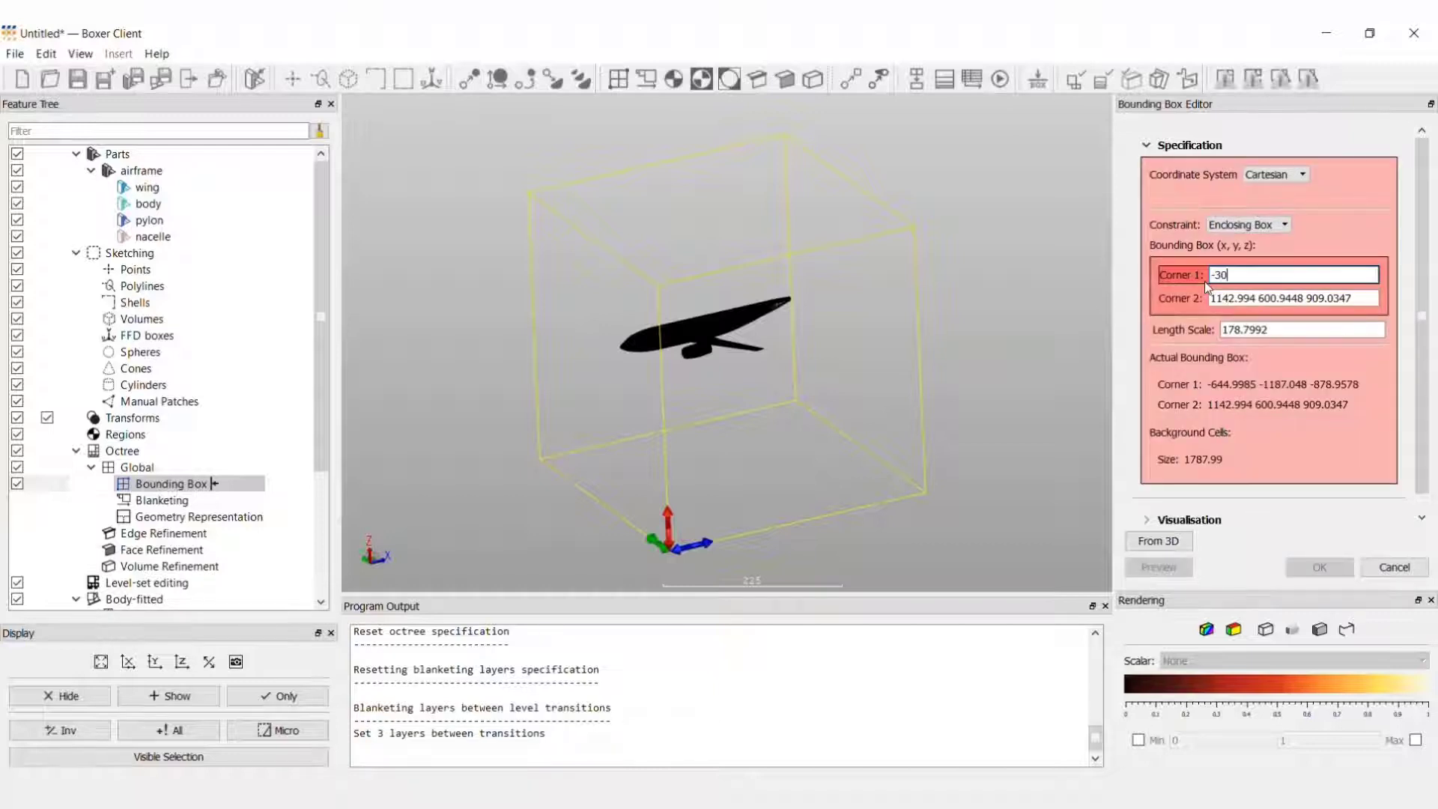
{"action": "type", "text": " -150 -100"}
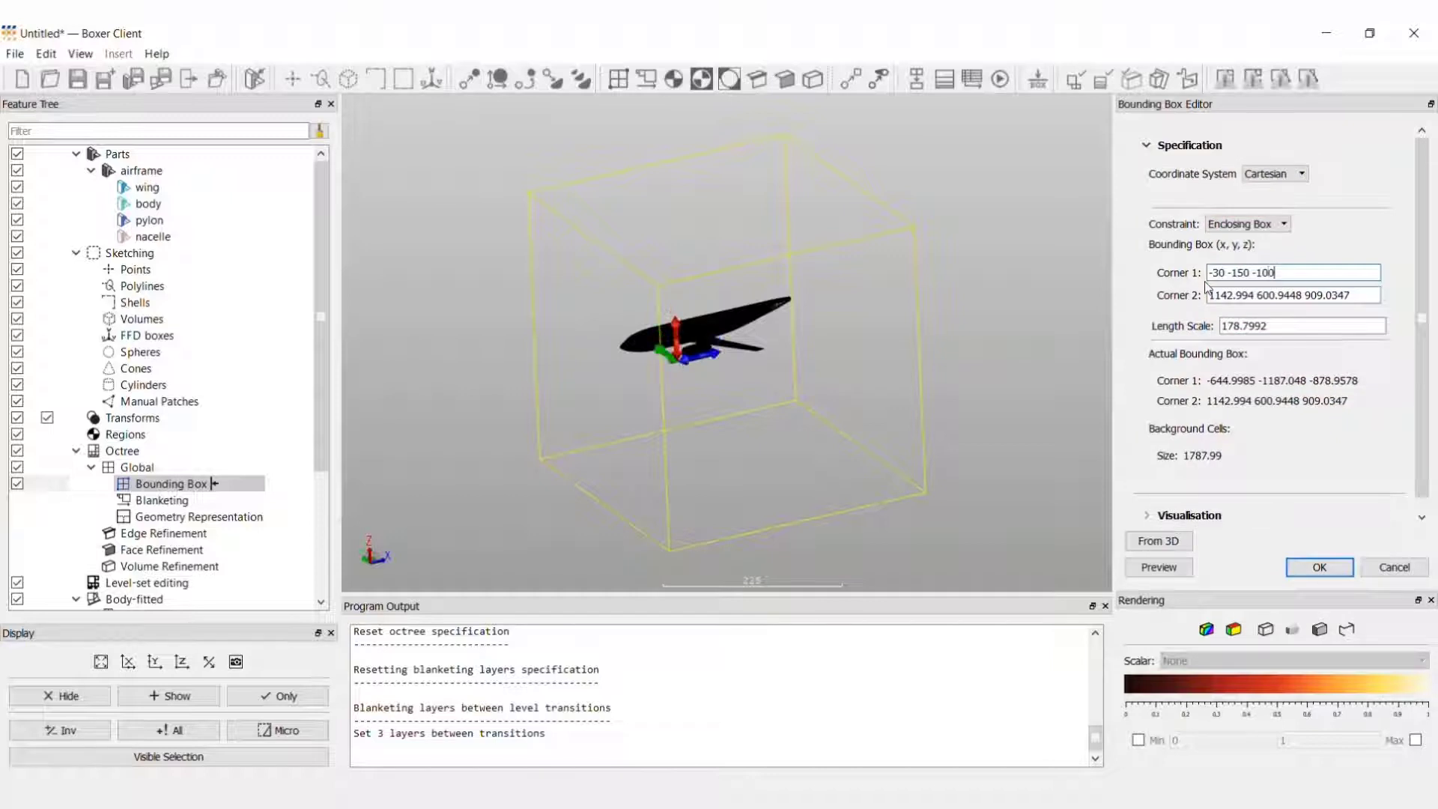
{"action": "left_click_drag", "start_coordinate": [1378, 295], "coordinate": [1186, 301]}
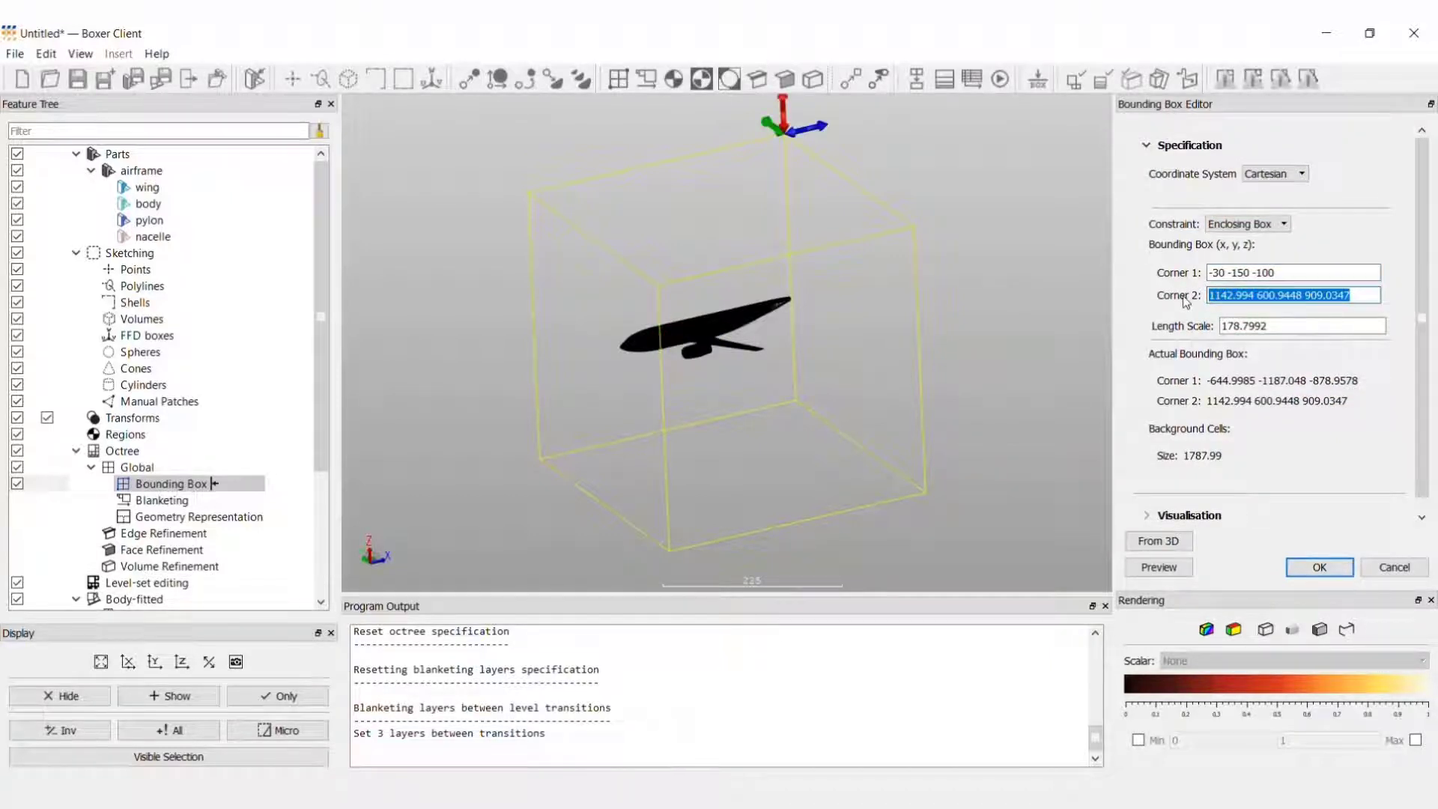
{"action": "type", "text": "120"}
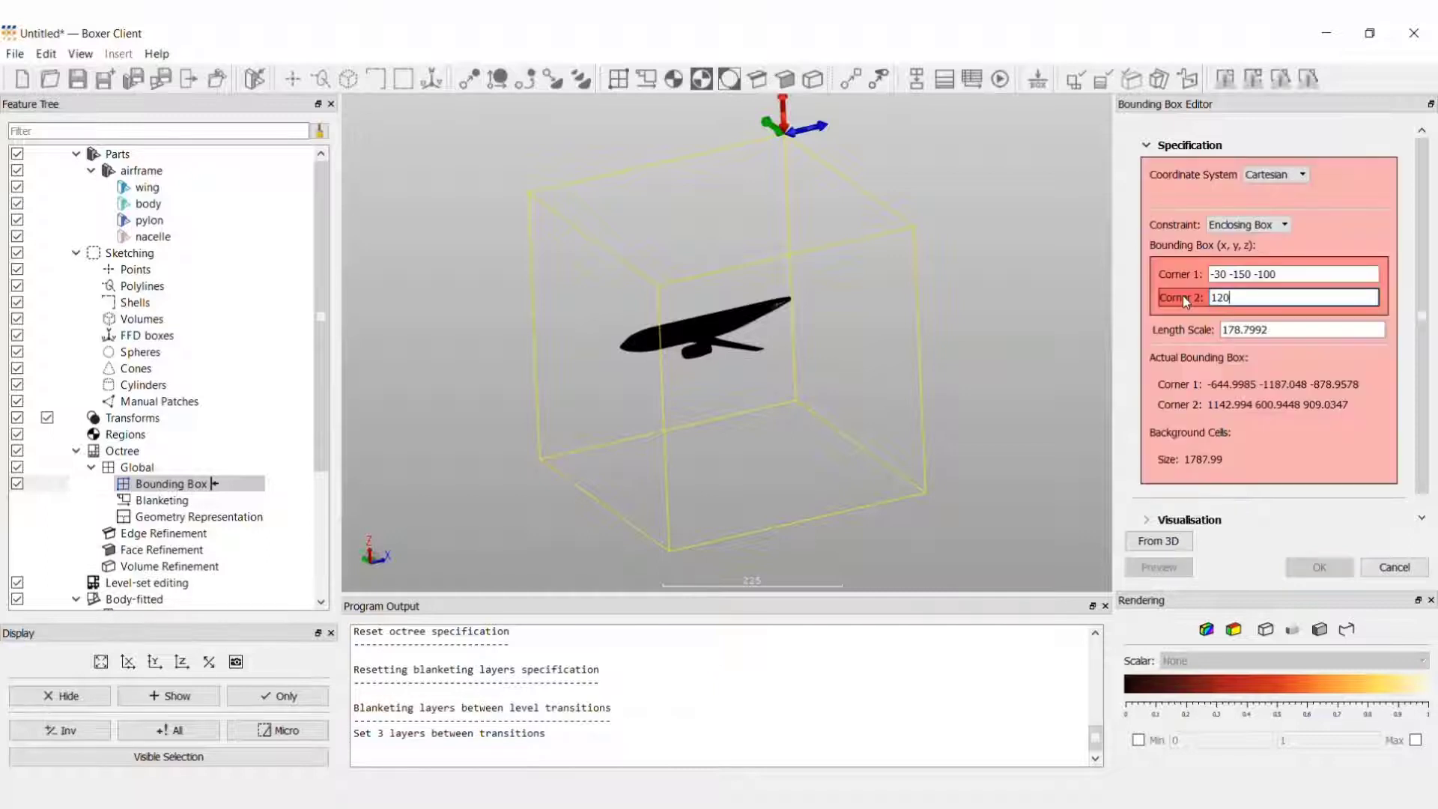
{"action": "type", "text": " -80 130"}
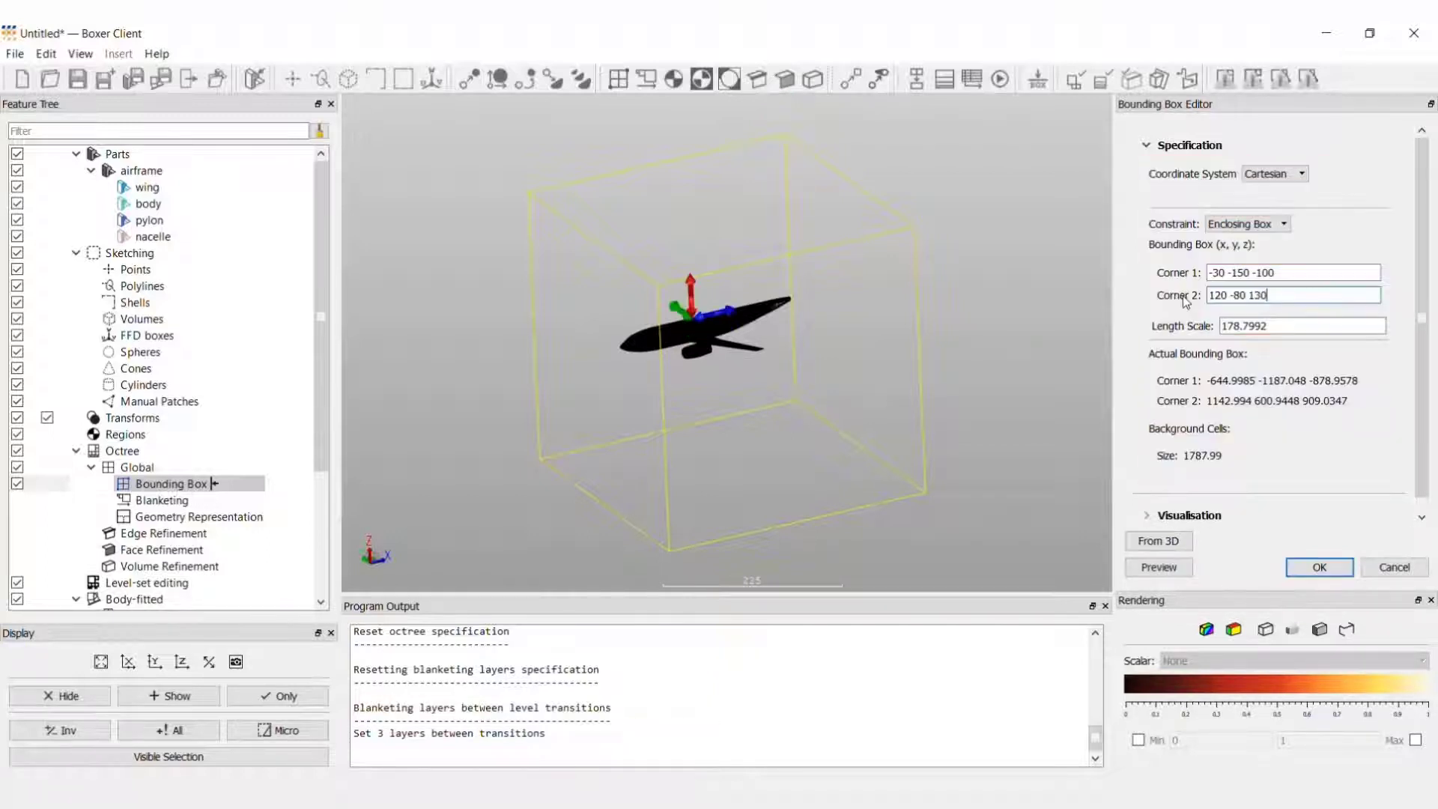
Step: Set the bounding box's length scale to 20 and preview the background cells around the wing root
{"action": "key", "text": "Tab"}
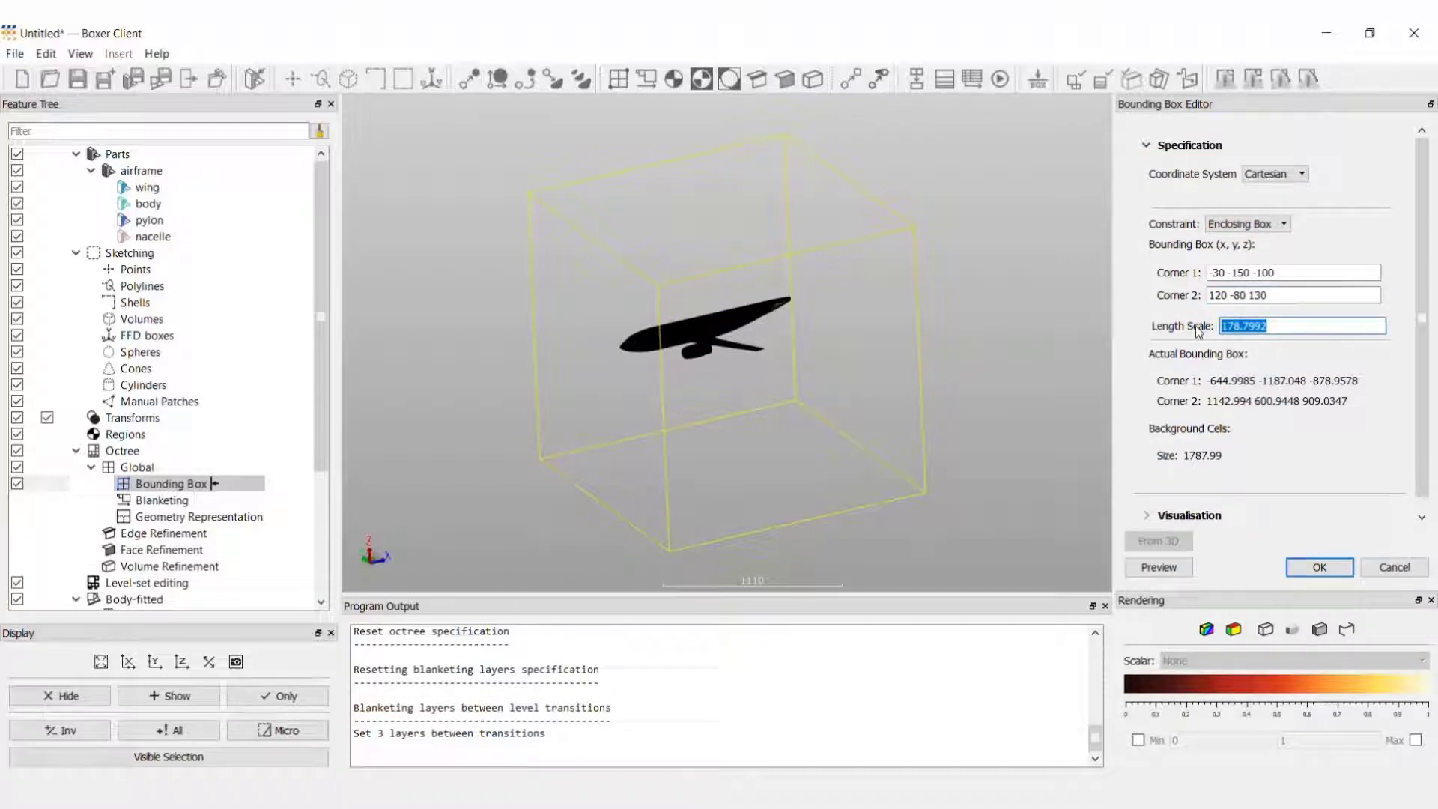
{"action": "type", "text": "20"}
{"action": "left_click", "coordinate": [1164, 568]}
{"action": "scroll", "coordinate": [721, 341], "scroll_direction": "up", "scroll_amount": 6}
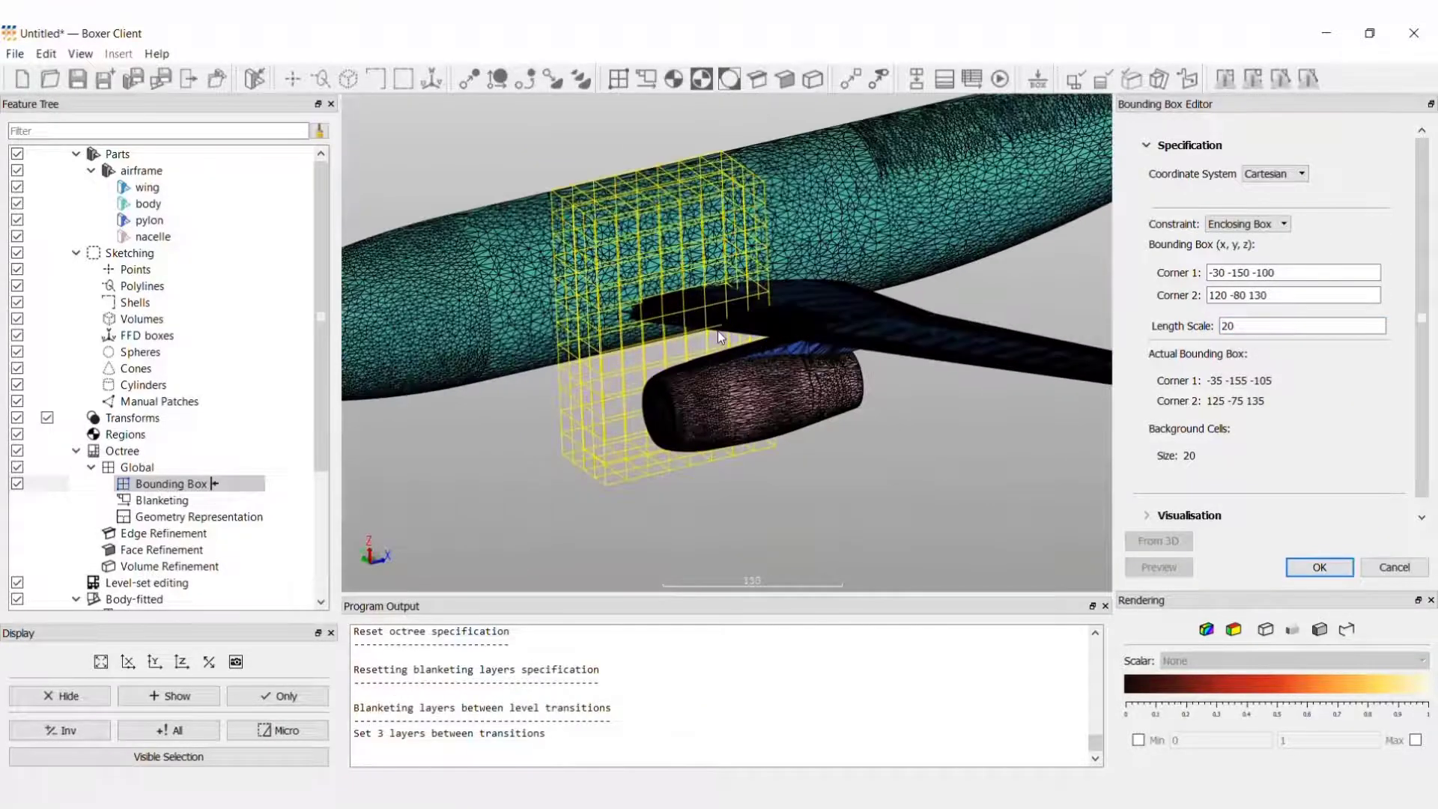
{"action": "scroll", "coordinate": [718, 334], "scroll_direction": "up", "scroll_amount": 5}
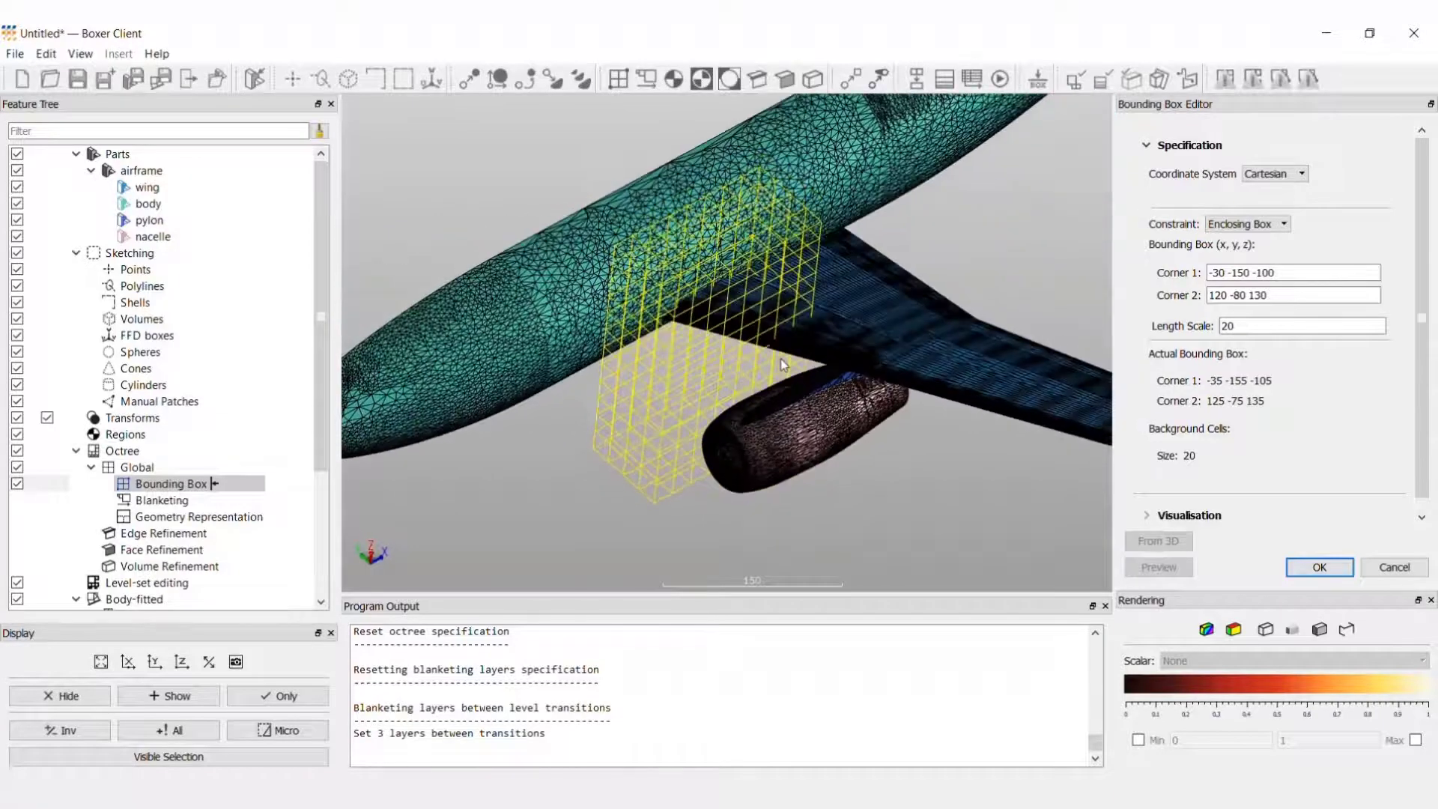
Step: Set the bounding box's length scale to 10, preview the background cells and apply the specification
{"action": "double_click", "coordinate": [1222, 326]}
{"action": "type", "text": "10"}
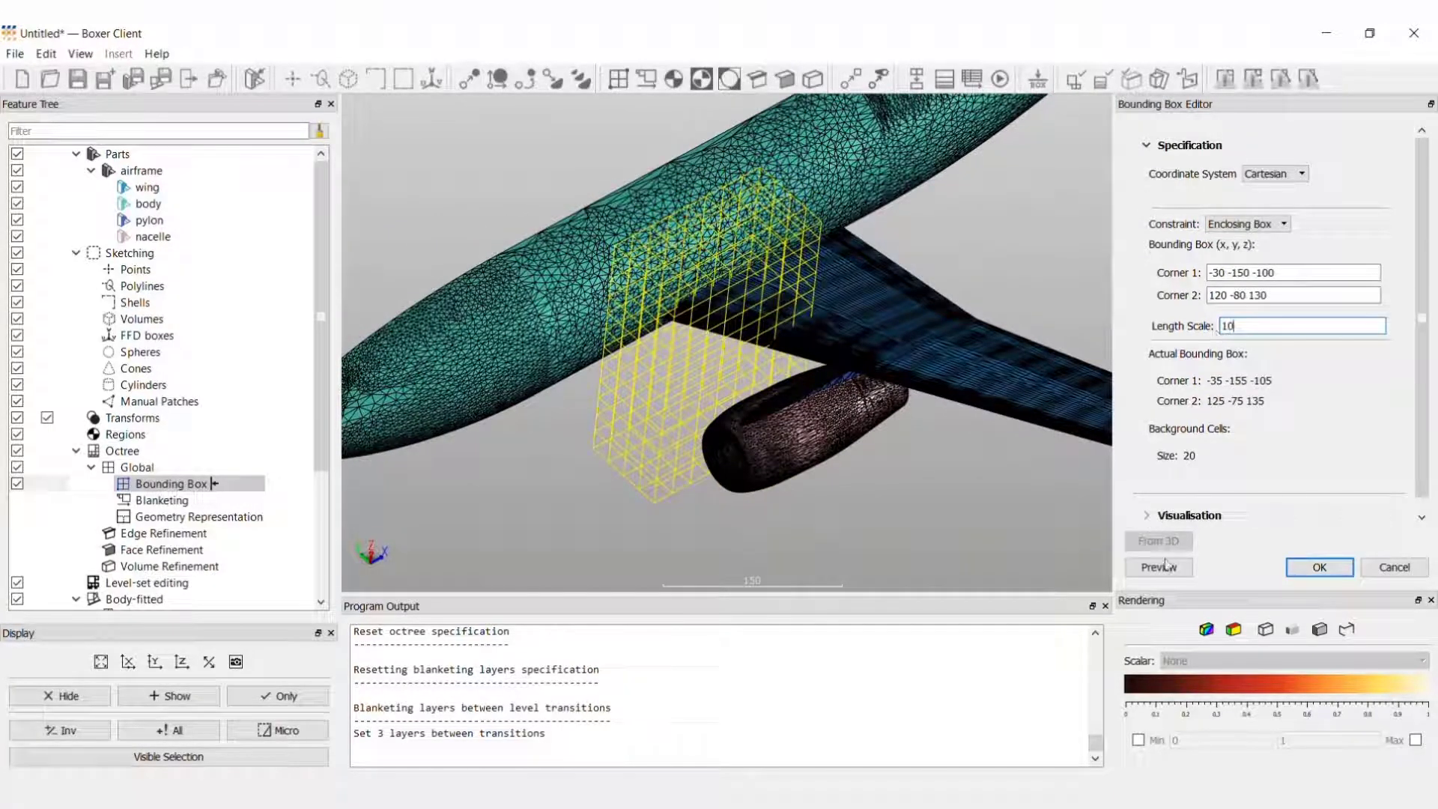
{"action": "left_click", "coordinate": [1162, 566]}
{"action": "scroll", "coordinate": [757, 329], "scroll_direction": "up", "scroll_amount": 3}
{"action": "mouse_move", "coordinate": [757, 324]}
{"action": "left_mouse_down"}
{"action": "mouse_move", "coordinate": [795, 314]}
{"action": "mouse_move", "coordinate": [749, 319]}
{"action": "left_mouse_up"}
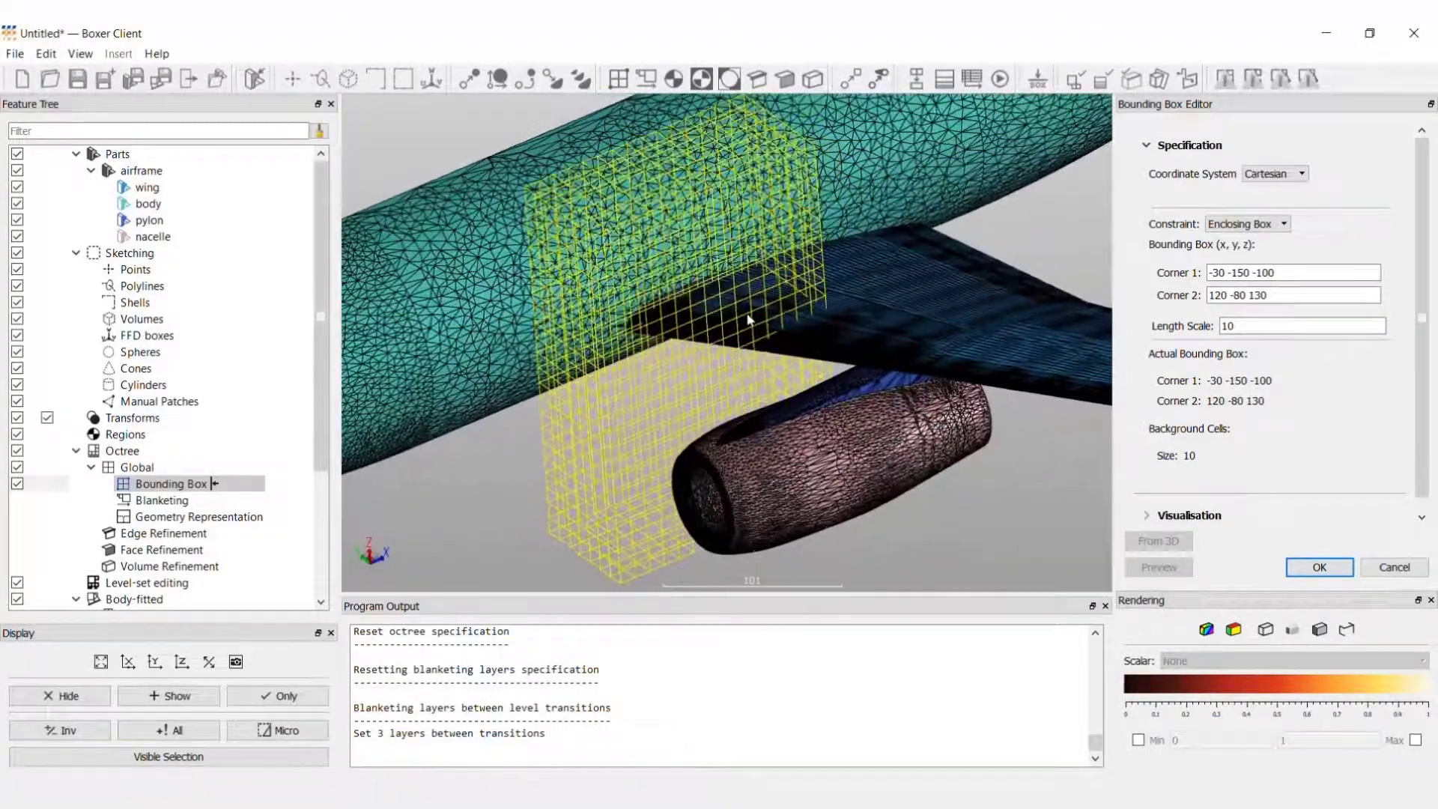
{"action": "left_click", "coordinate": [1299, 567]}
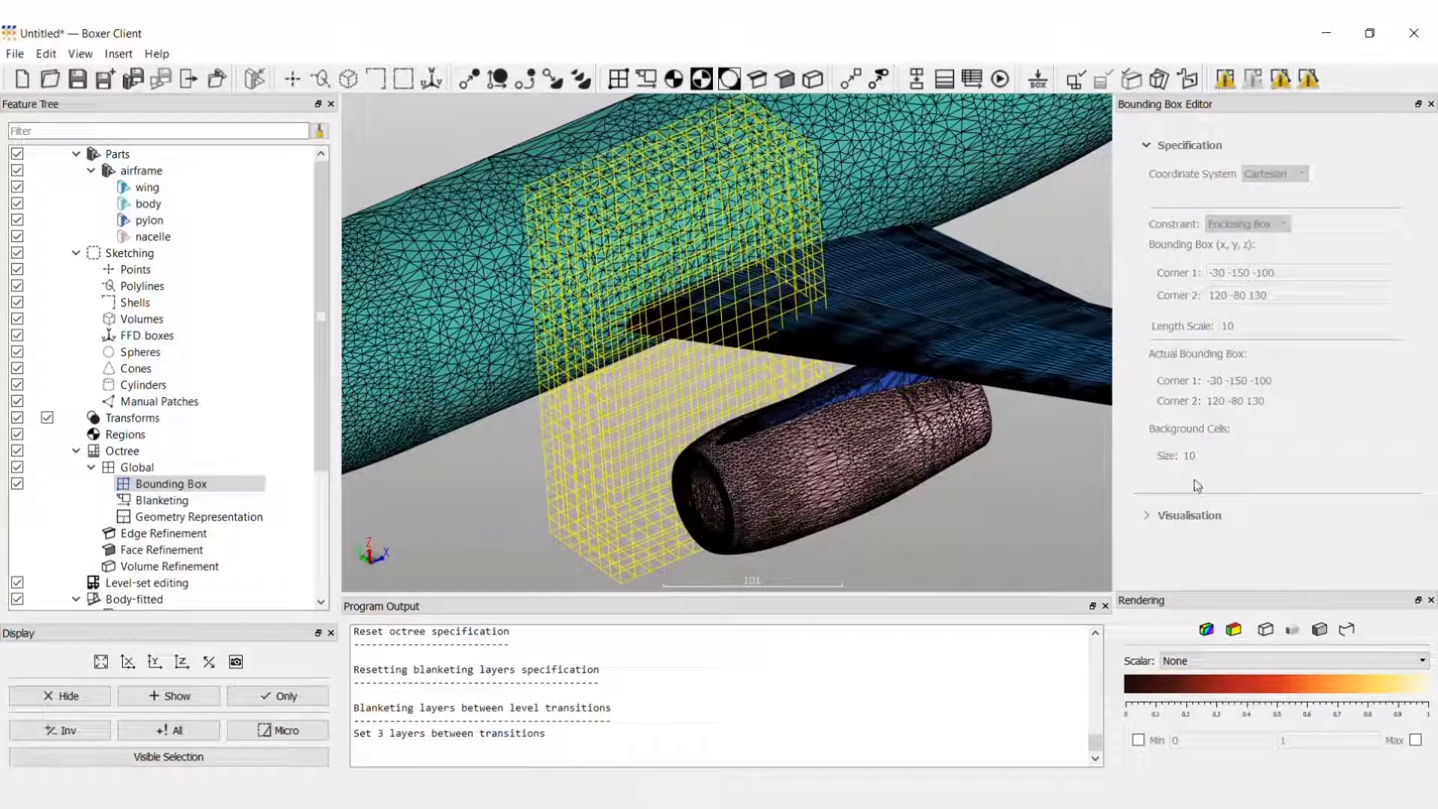
Step: Create a region and move its seed point in the 3D view to about 75, -100, -72
{"action": "left_click", "coordinate": [674, 80]}
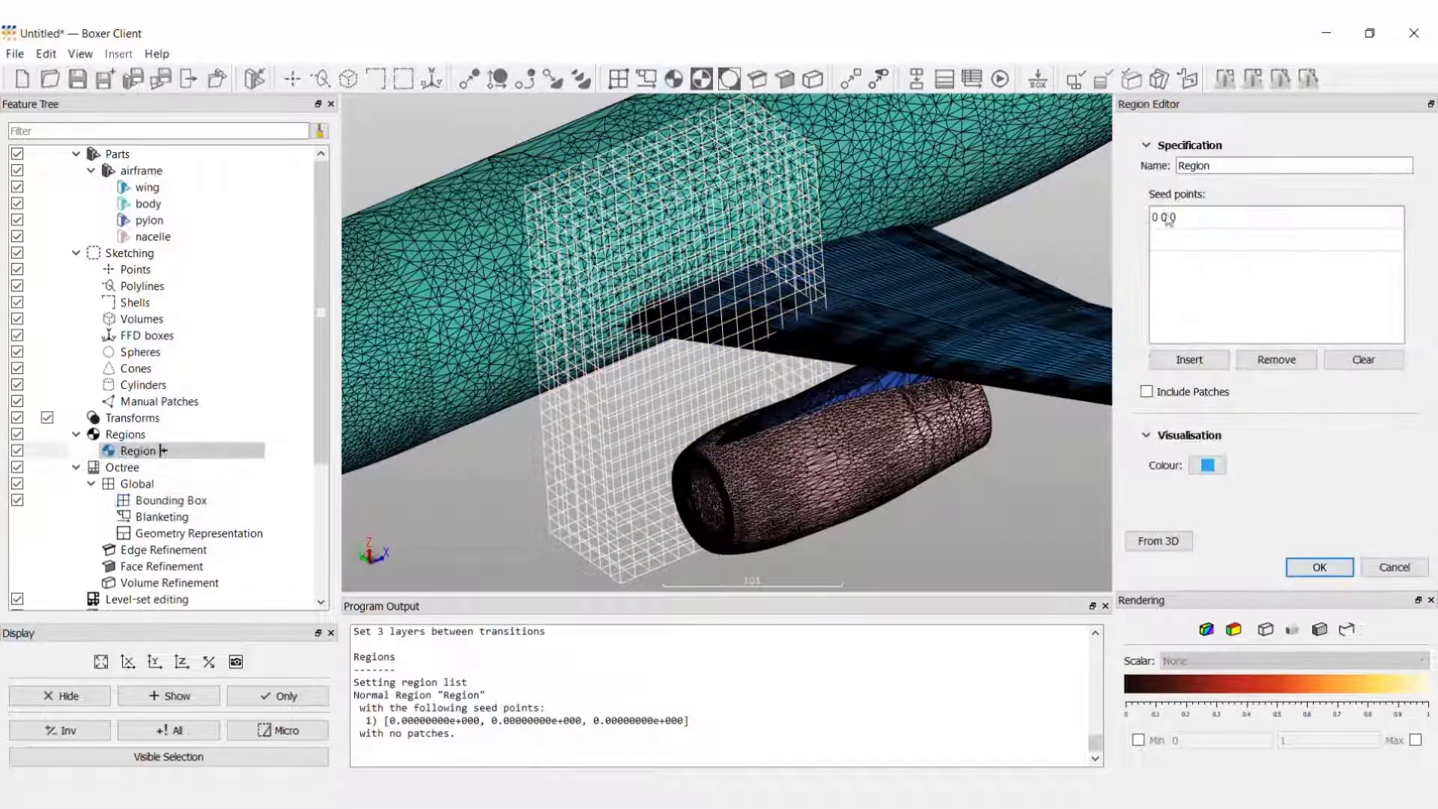
{"action": "left_click", "coordinate": [1167, 217]}
{"action": "left_click_drag", "start_coordinate": [536, 294], "coordinate": [617, 347]}
{"action": "middle_click_drag", "start_coordinate": [617, 348], "coordinate": [707, 391]}
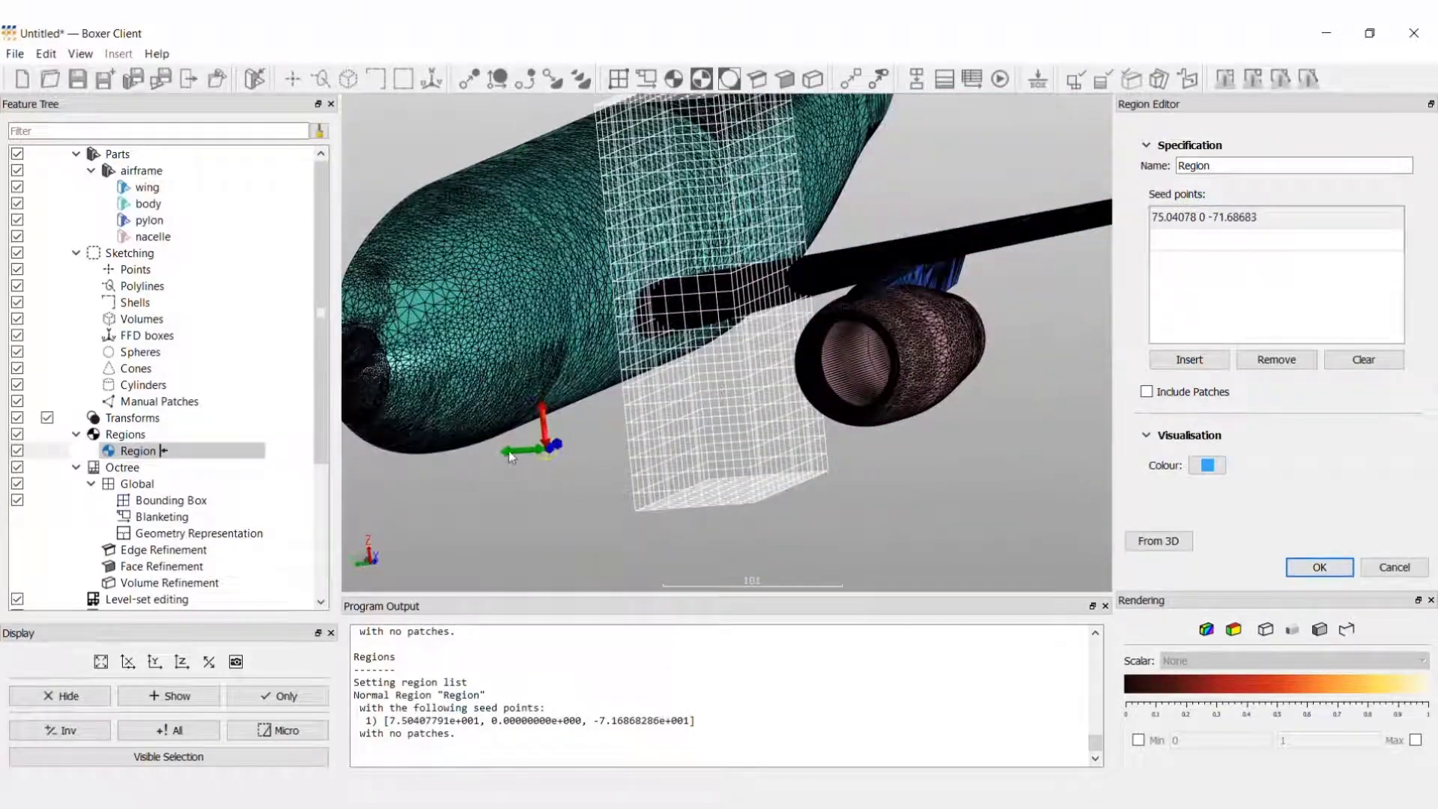
{"action": "left_click_drag", "start_coordinate": [509, 457], "coordinate": [678, 453]}
{"action": "middle_click_drag", "start_coordinate": [678, 453], "coordinate": [702, 483]}
Step: Set the region's seed point to 0 -130 0 and accept the region
{"action": "left_click", "coordinate": [1235, 217]}
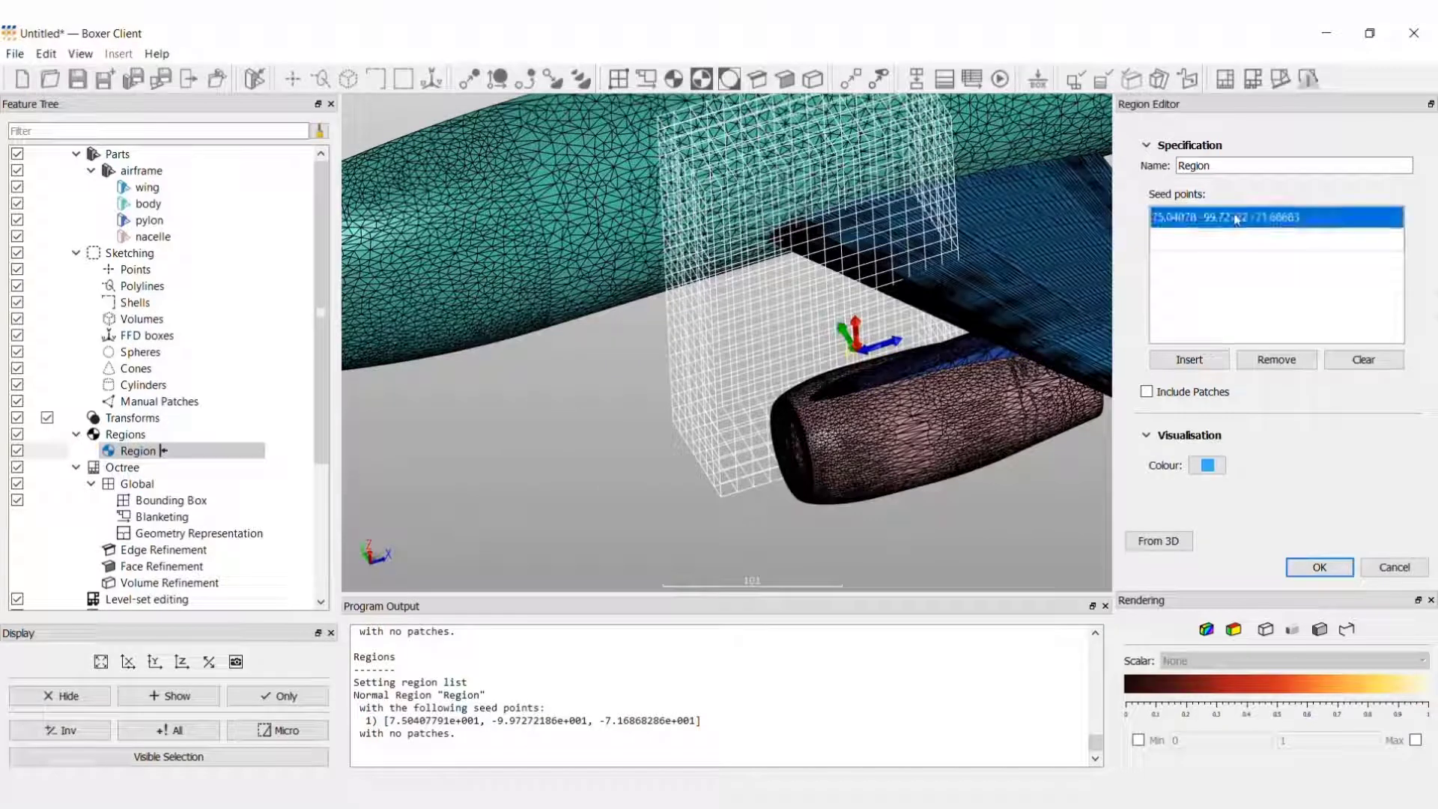
{"action": "double_click", "coordinate": [1236, 217]}
{"action": "type", "text": "0"}
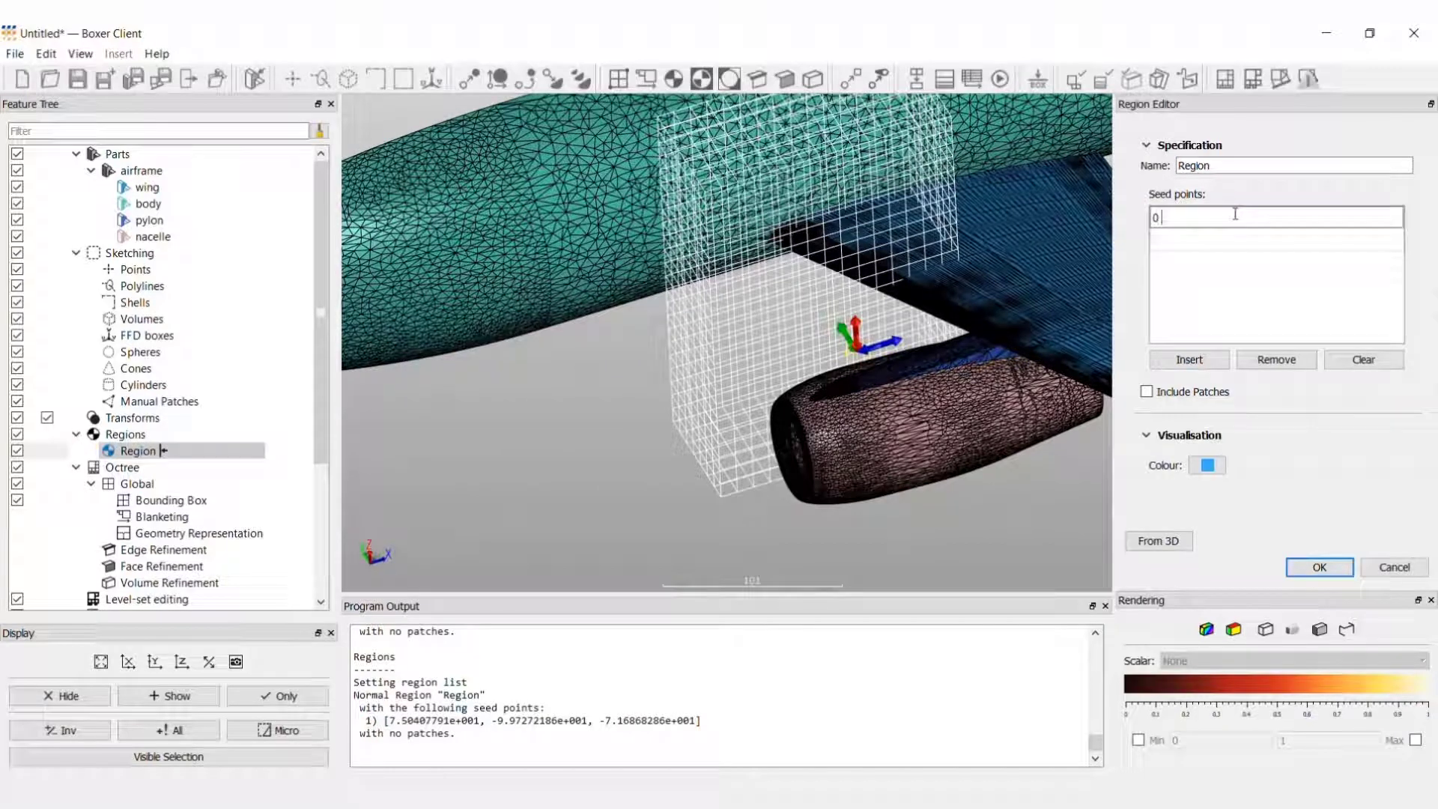
{"action": "type", "text": " -130 0"}
{"action": "key", "text": "Return"}
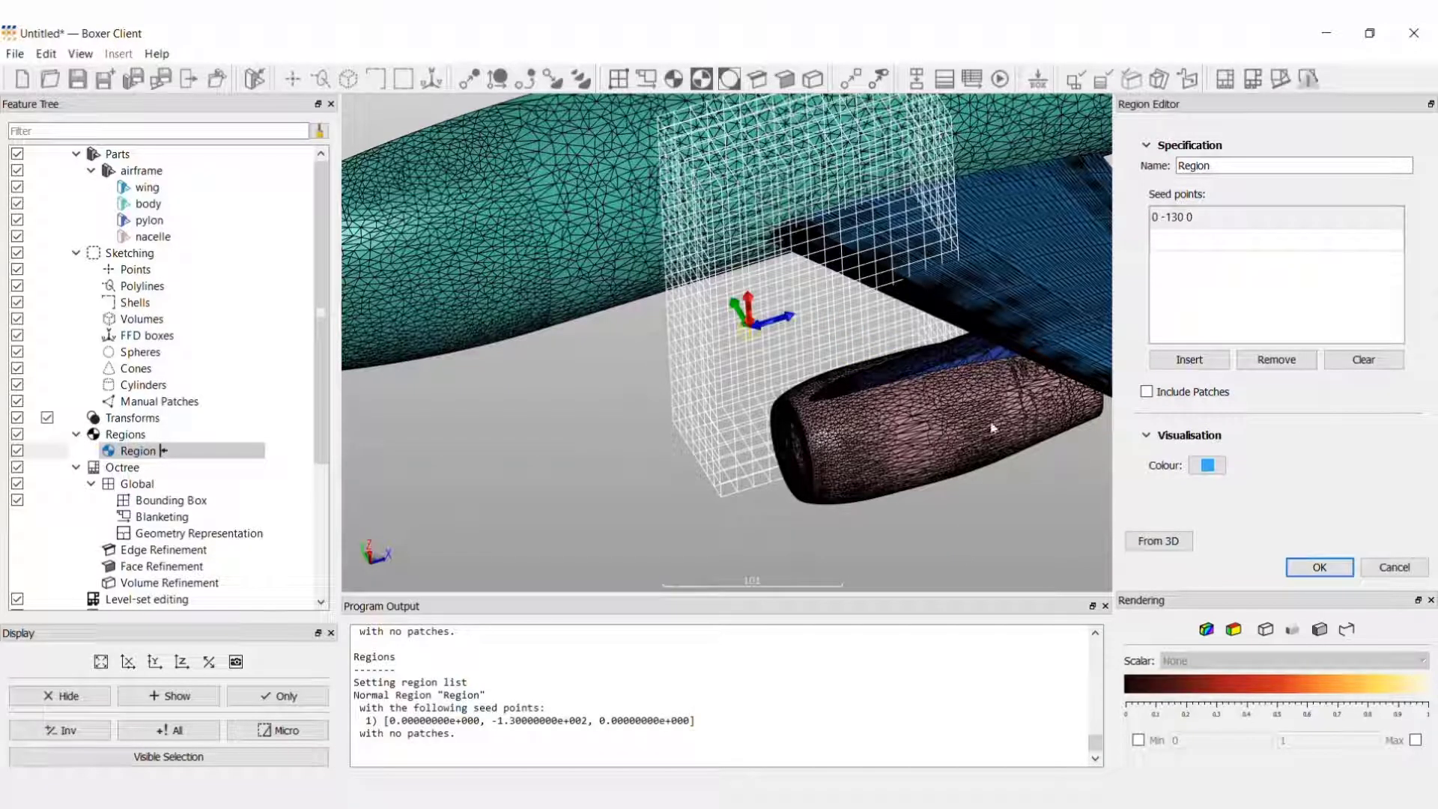
{"action": "left_click", "coordinate": [1339, 573]}
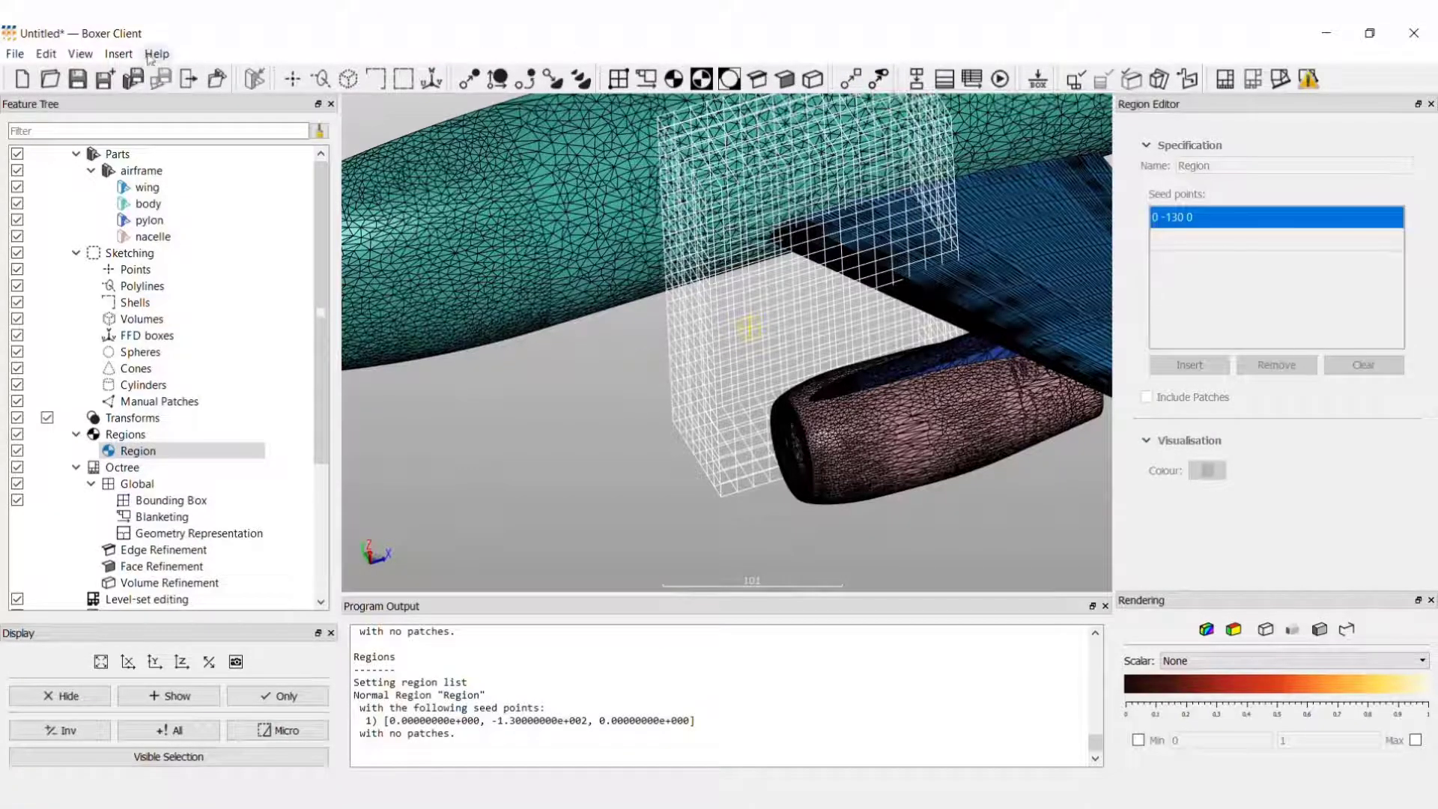
Step: Add a face refinement specifier with level 2 that applies to the wing patch
{"action": "left_click", "coordinate": [121, 58]}
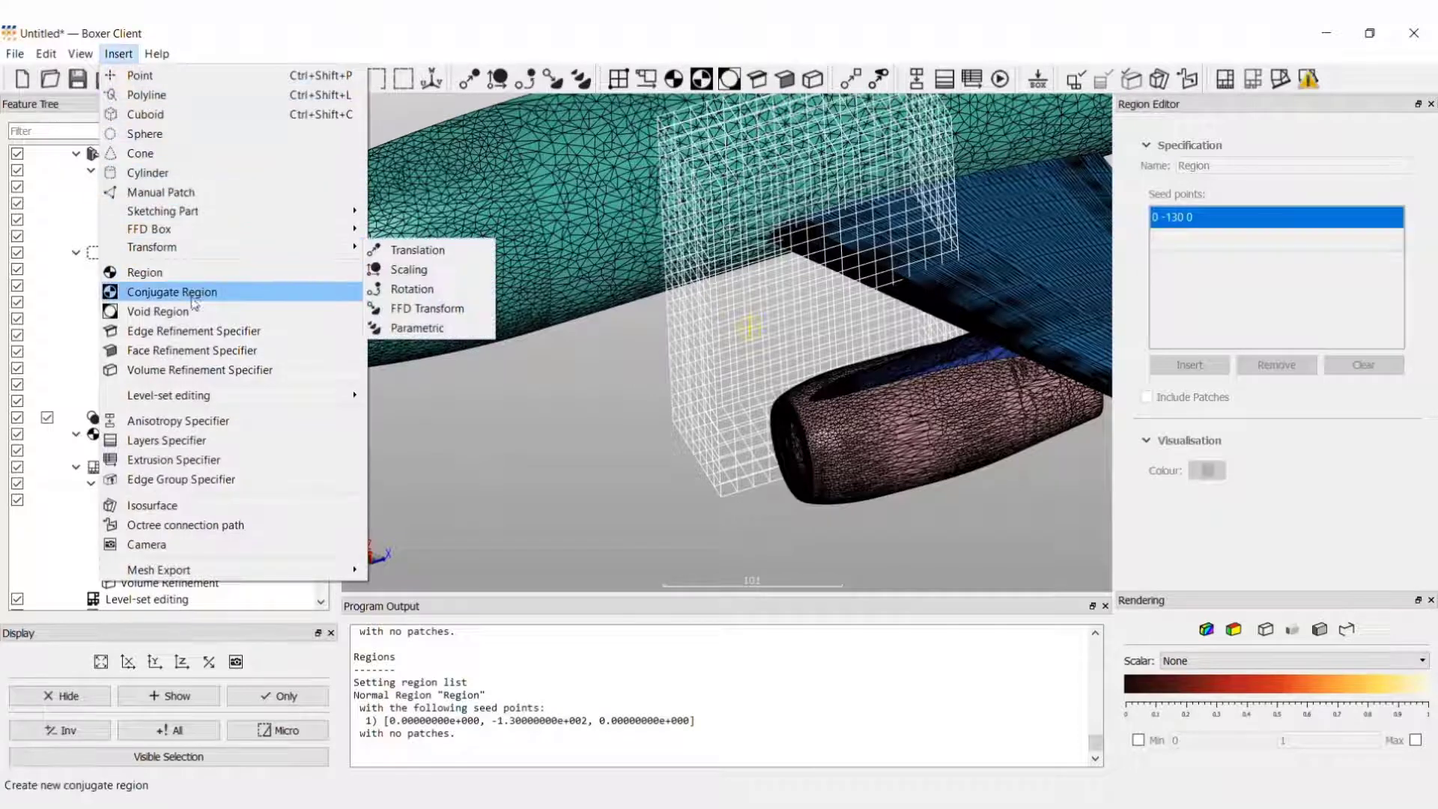
{"action": "left_click", "coordinate": [202, 349]}
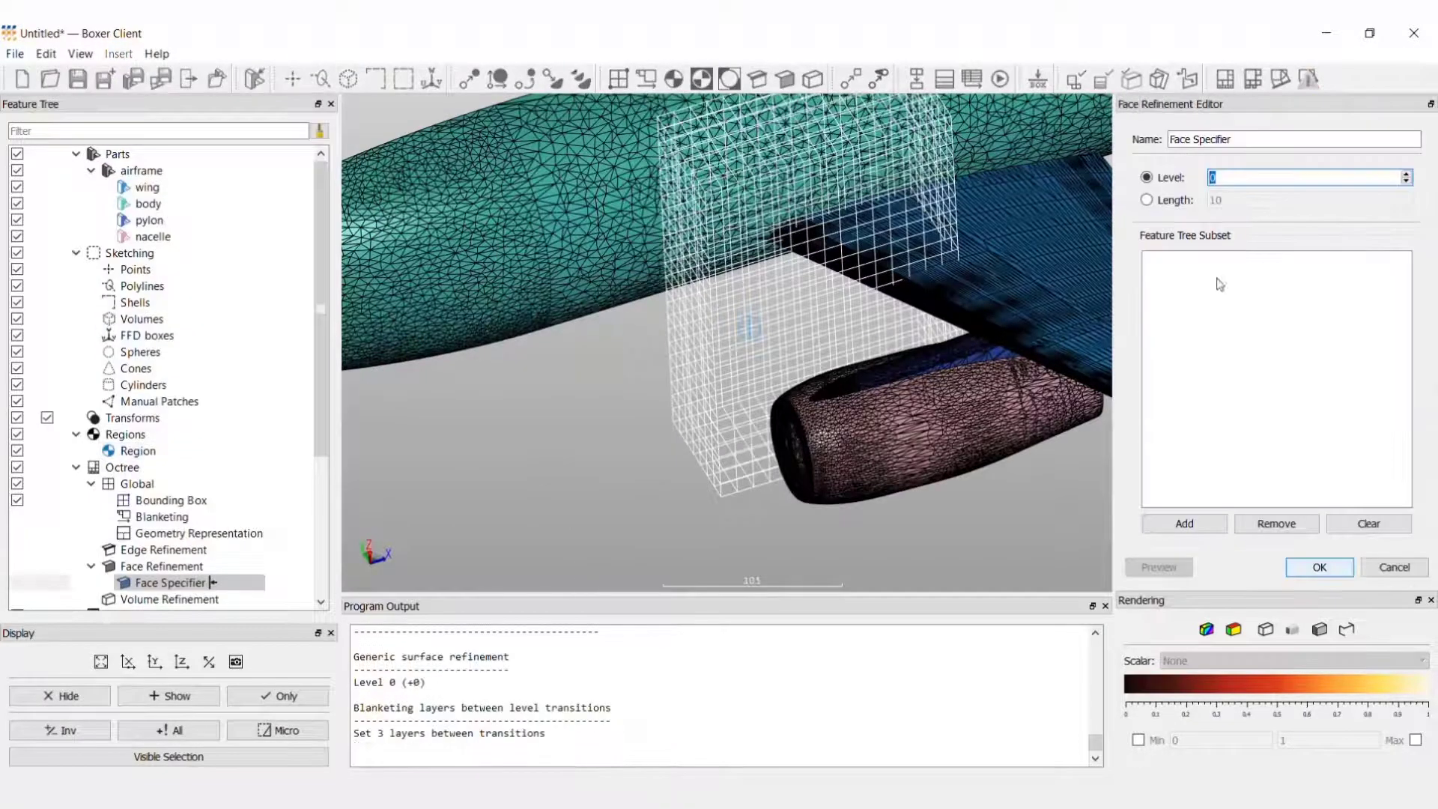
{"action": "type", "text": "2"}
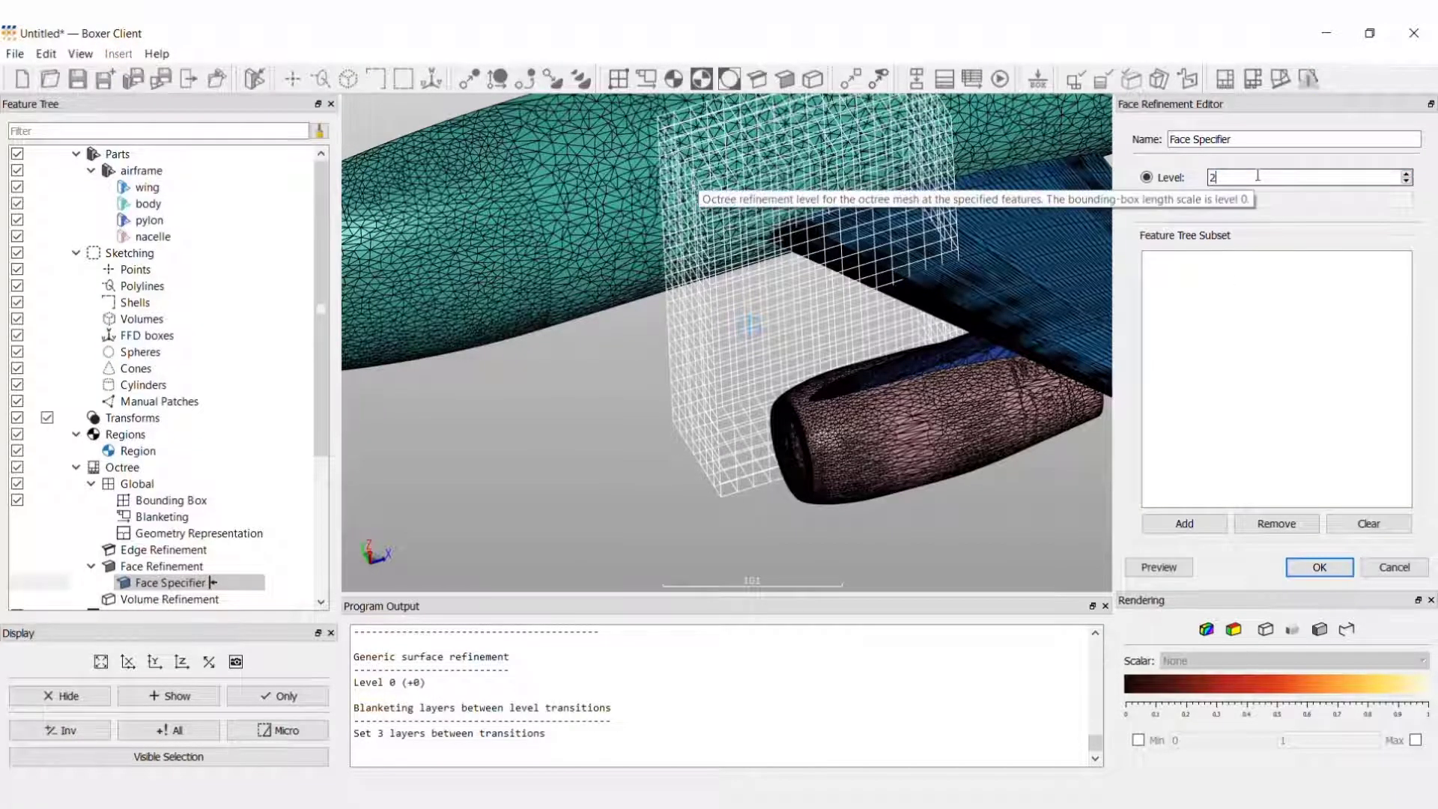
{"action": "left_click_drag", "start_coordinate": [147, 187], "coordinate": [1214, 363]}
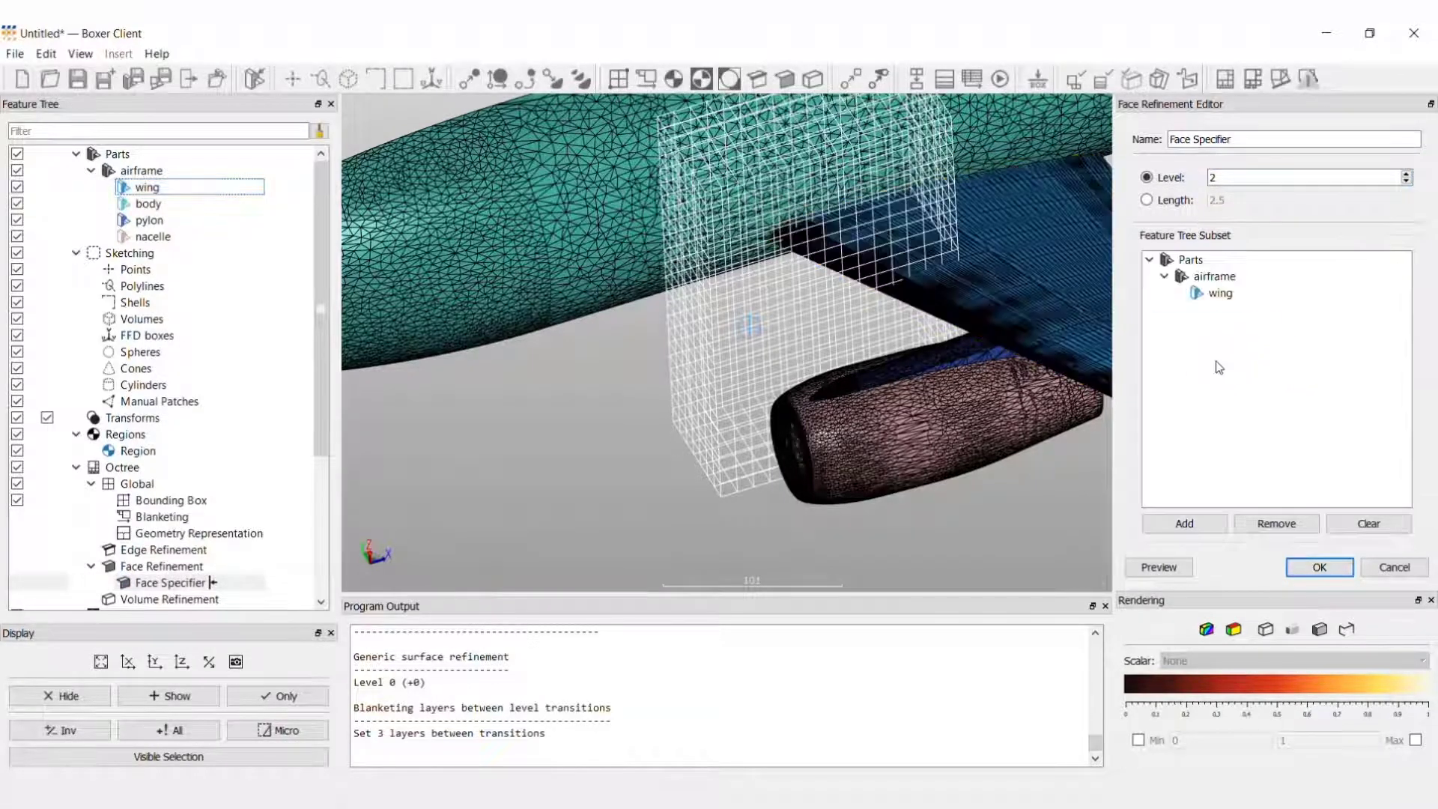
{"action": "left_click", "coordinate": [1327, 566]}
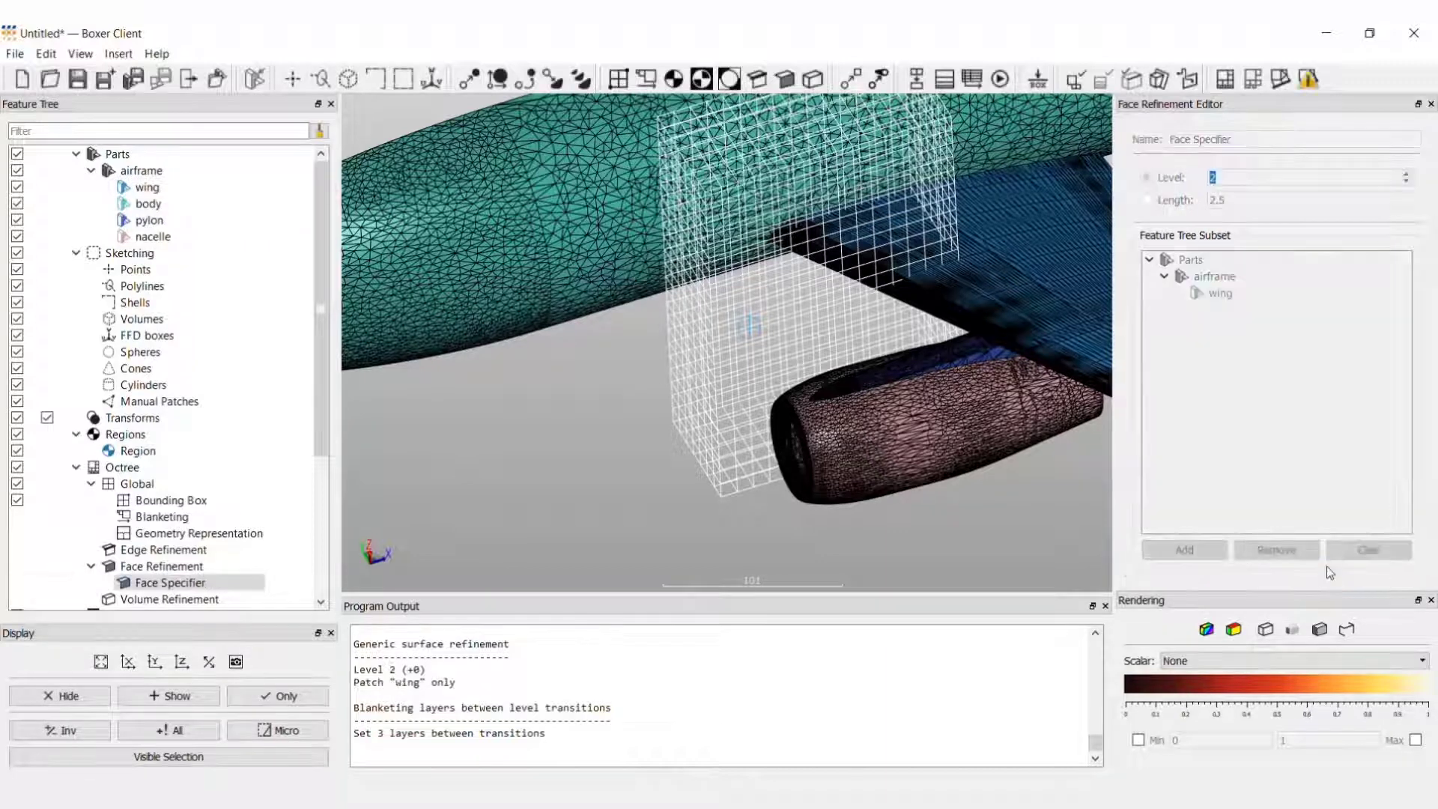
Step: Add an edge refinement specifier with minimum angle deviation off and maximum radius of curvature on, with a radius of 20
{"action": "left_click", "coordinate": [119, 53]}
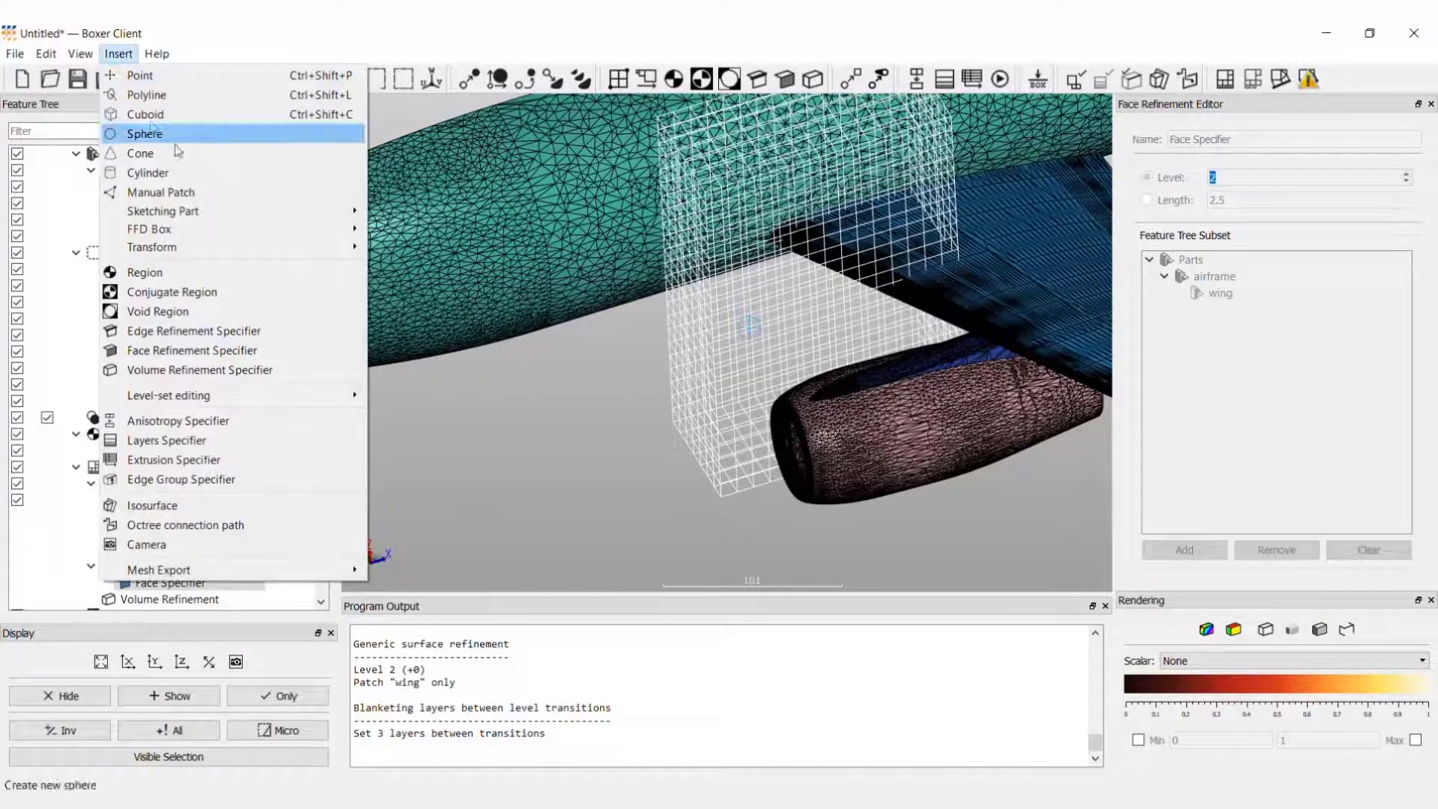
{"action": "left_click", "coordinate": [207, 332]}
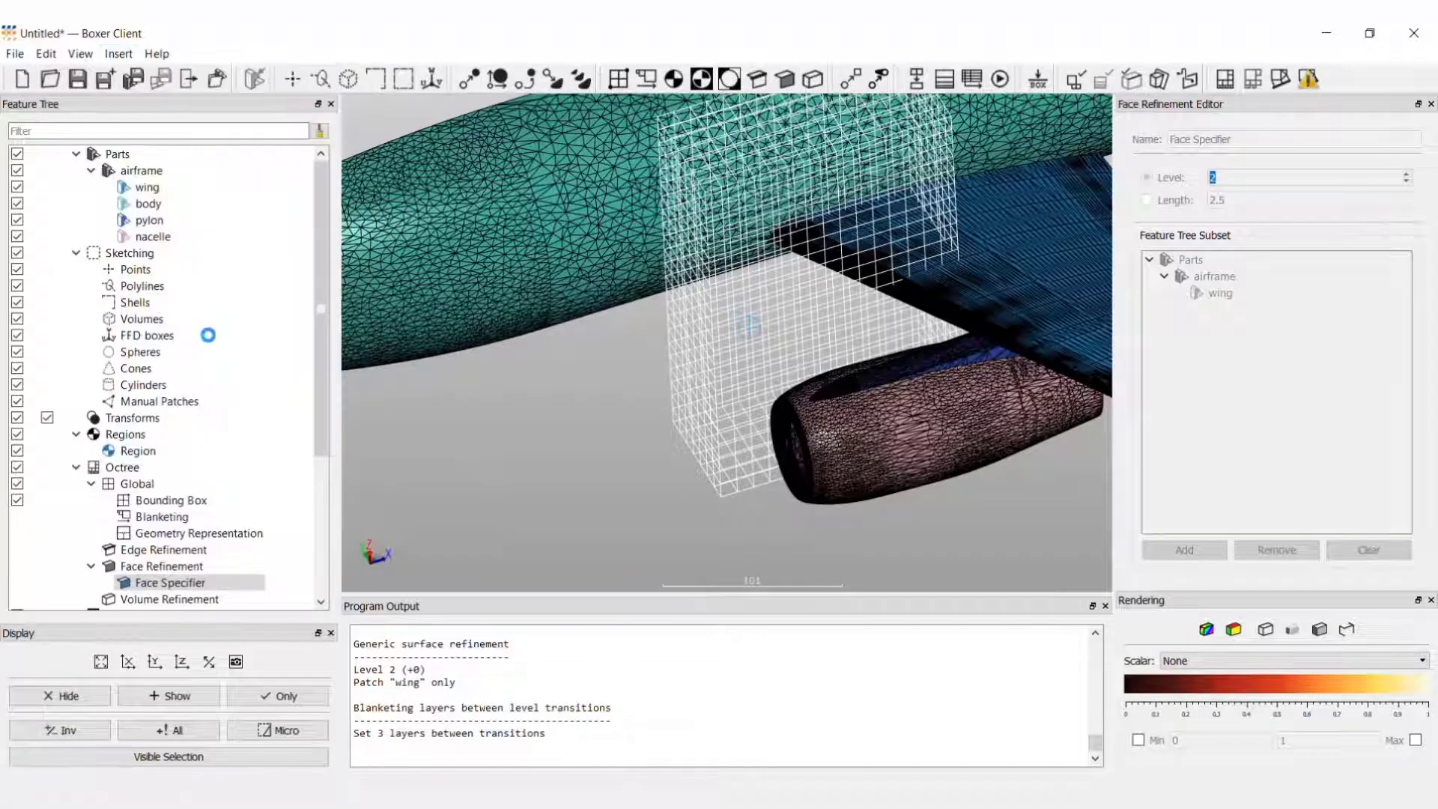
{"action": "left_click", "coordinate": [1145, 289]}
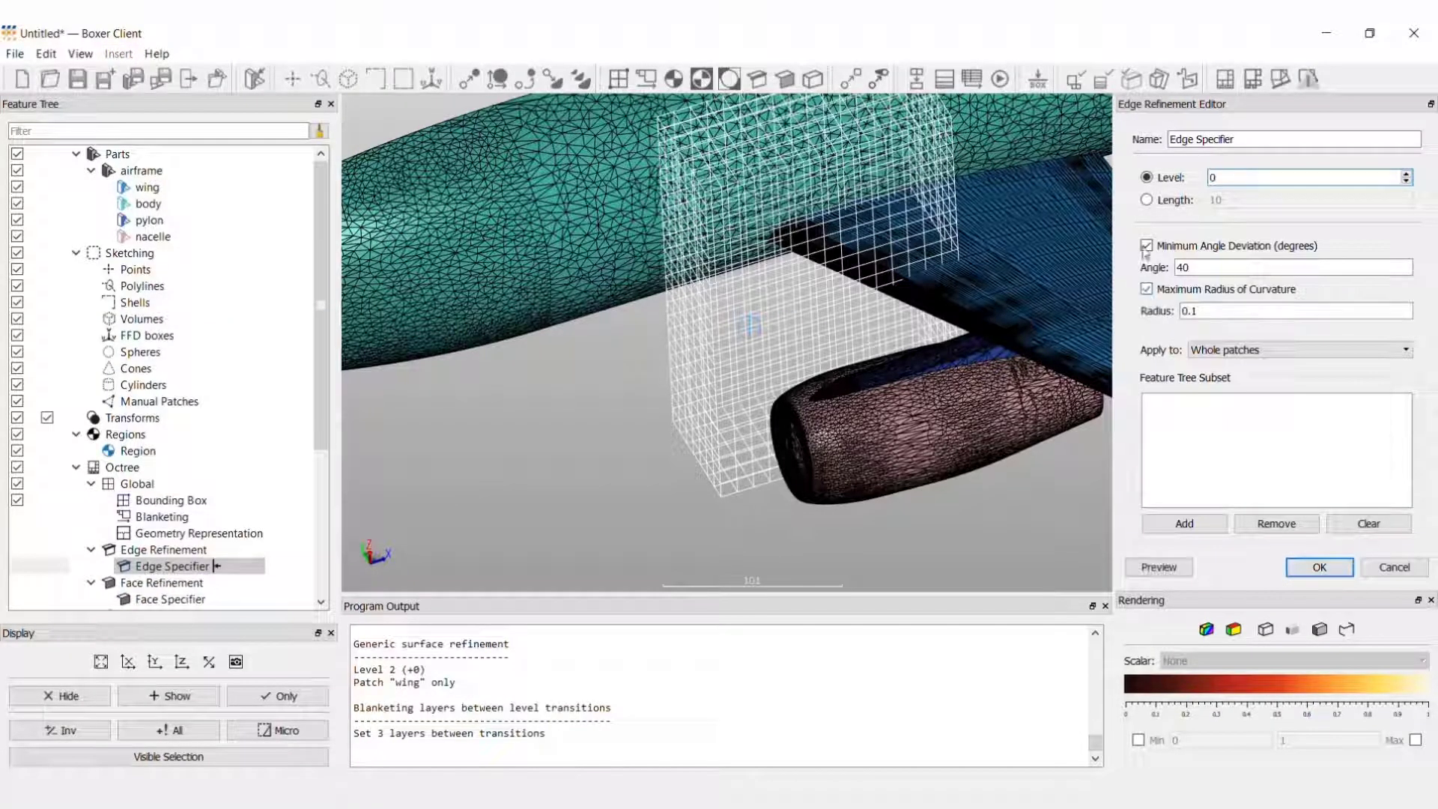
{"action": "left_click", "coordinate": [1145, 245]}
{"action": "double_click", "coordinate": [1201, 310]}
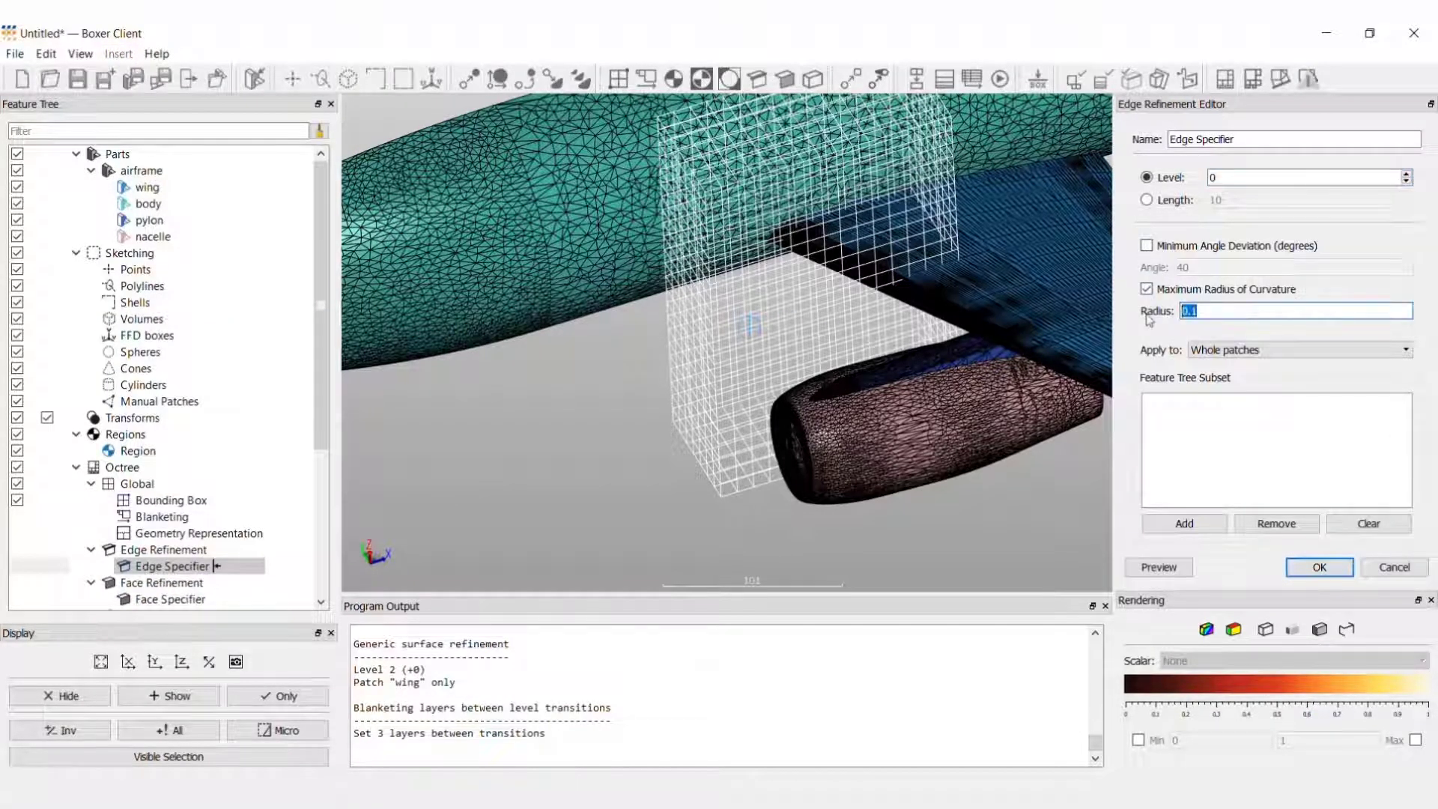
{"action": "type", "text": "20"}
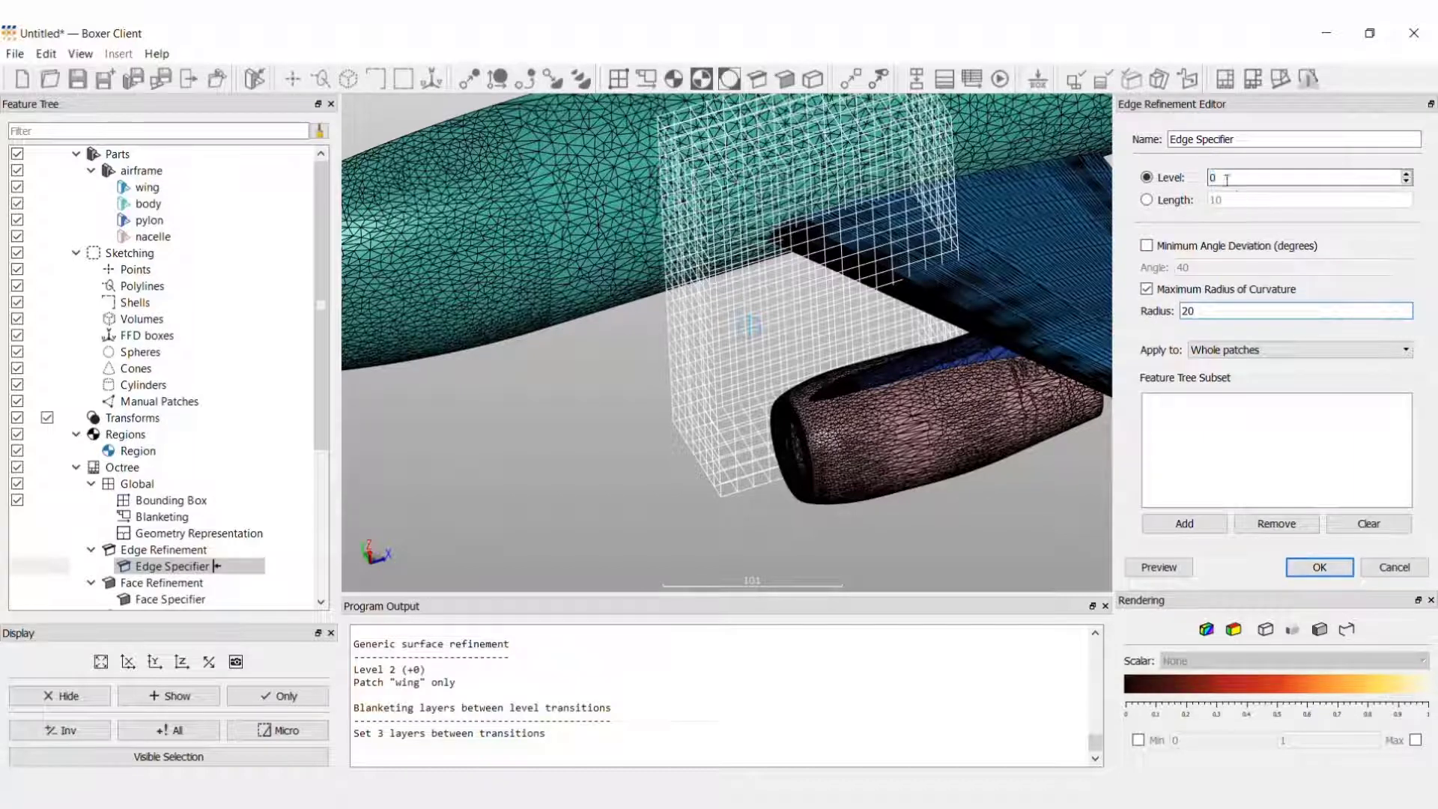
Step: Set the edge refinement specifier to level 3, apply it to the wing patch and accept it
{"action": "left_click_drag", "start_coordinate": [1226, 179], "coordinate": [1207, 177]}
{"action": "type", "text": "3"}
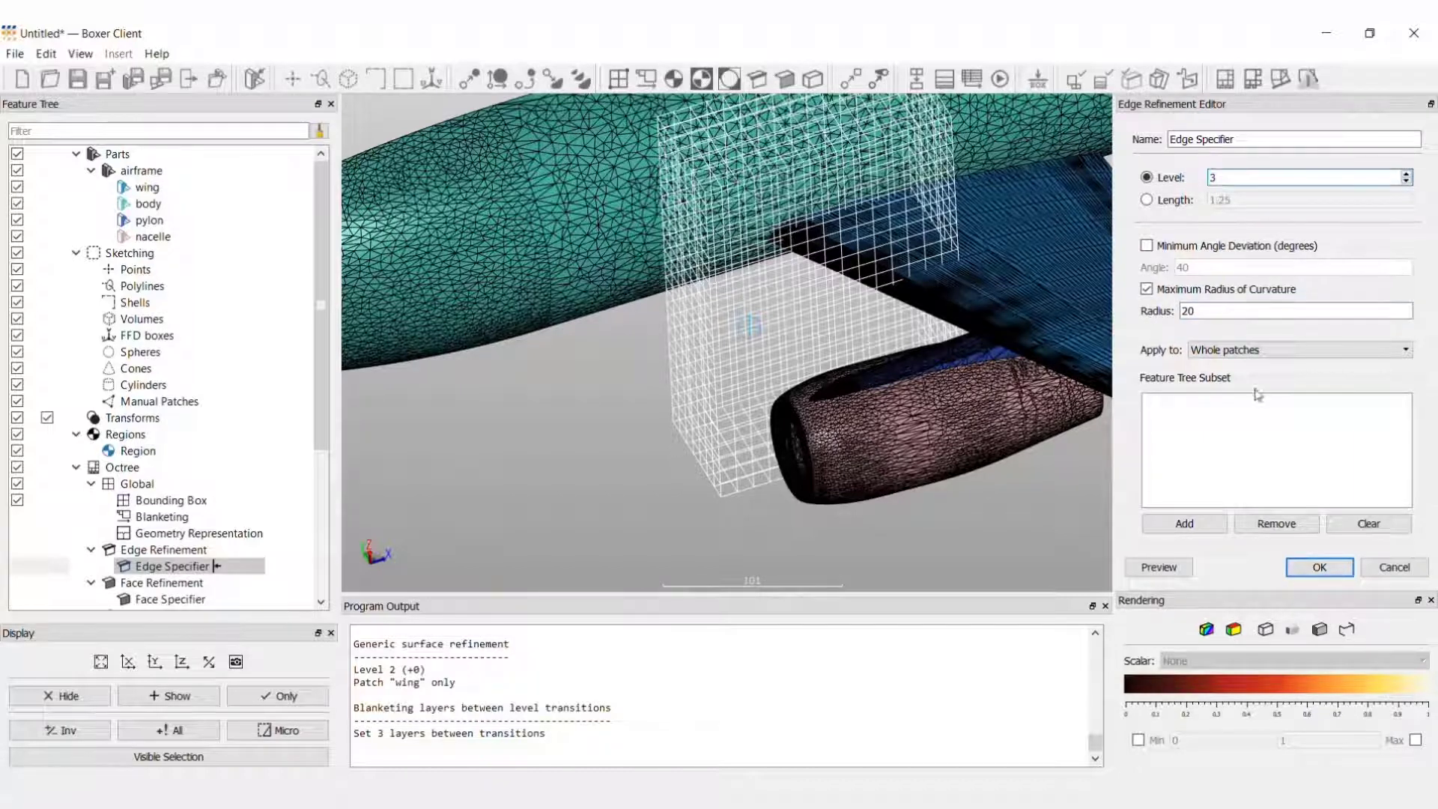
{"action": "left_click", "coordinate": [148, 188]}
{"action": "left_click_drag", "start_coordinate": [152, 194], "coordinate": [1260, 409]}
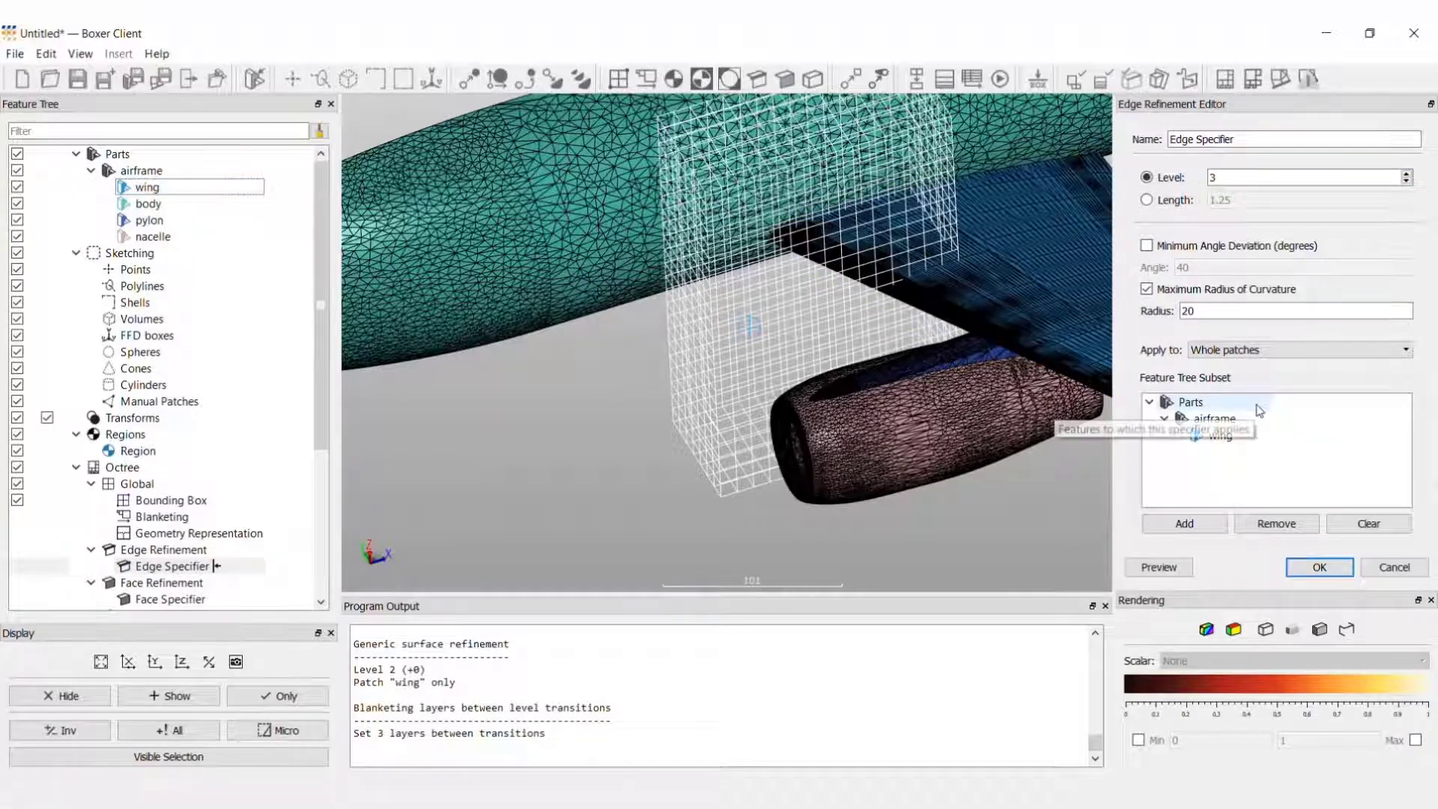
{"action": "left_click", "coordinate": [1301, 575]}
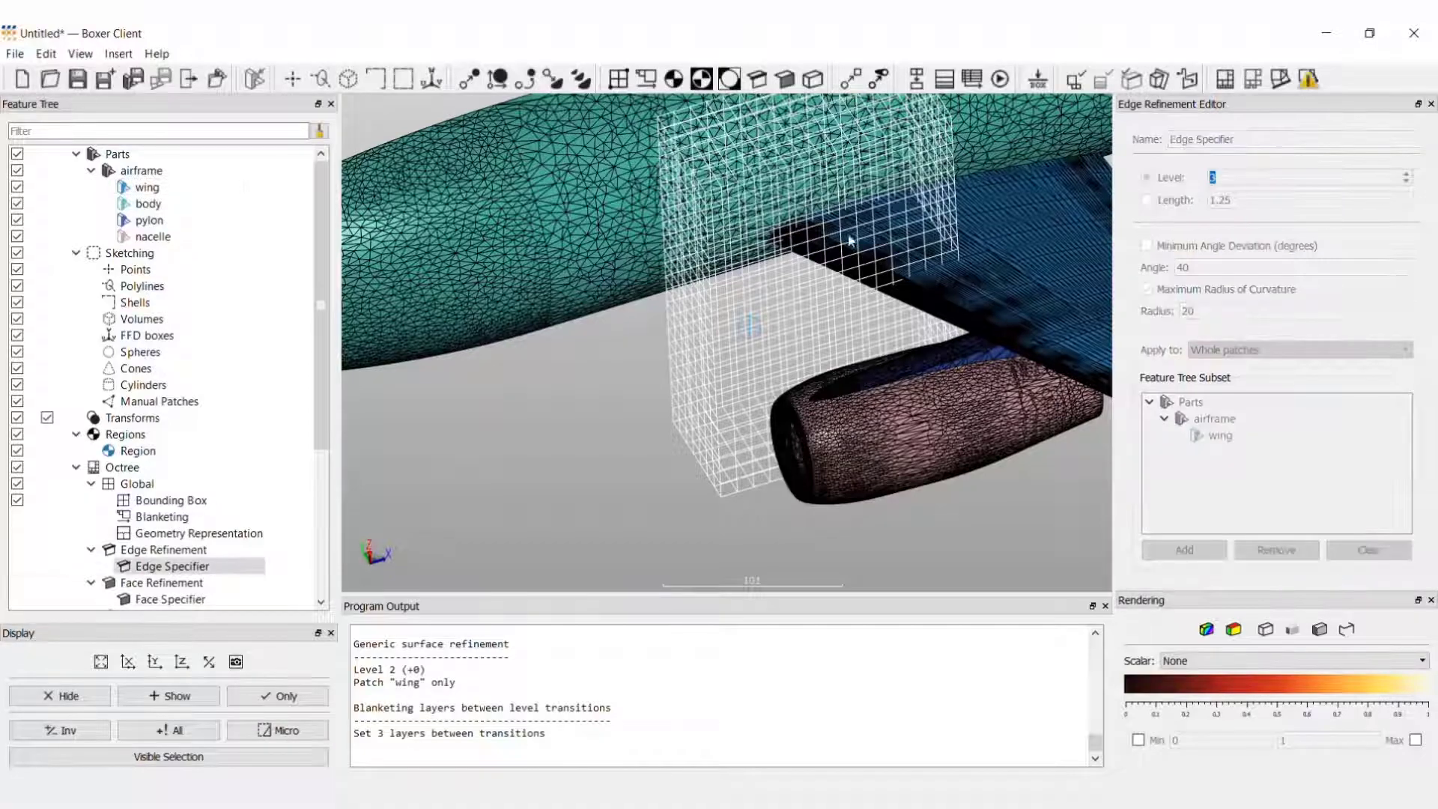
Step: Preview the refinement cells on the wing, examine them along the leading edge, and turn the preview off
{"action": "scroll", "coordinate": [896, 232], "scroll_direction": "up", "scroll_amount": 5}
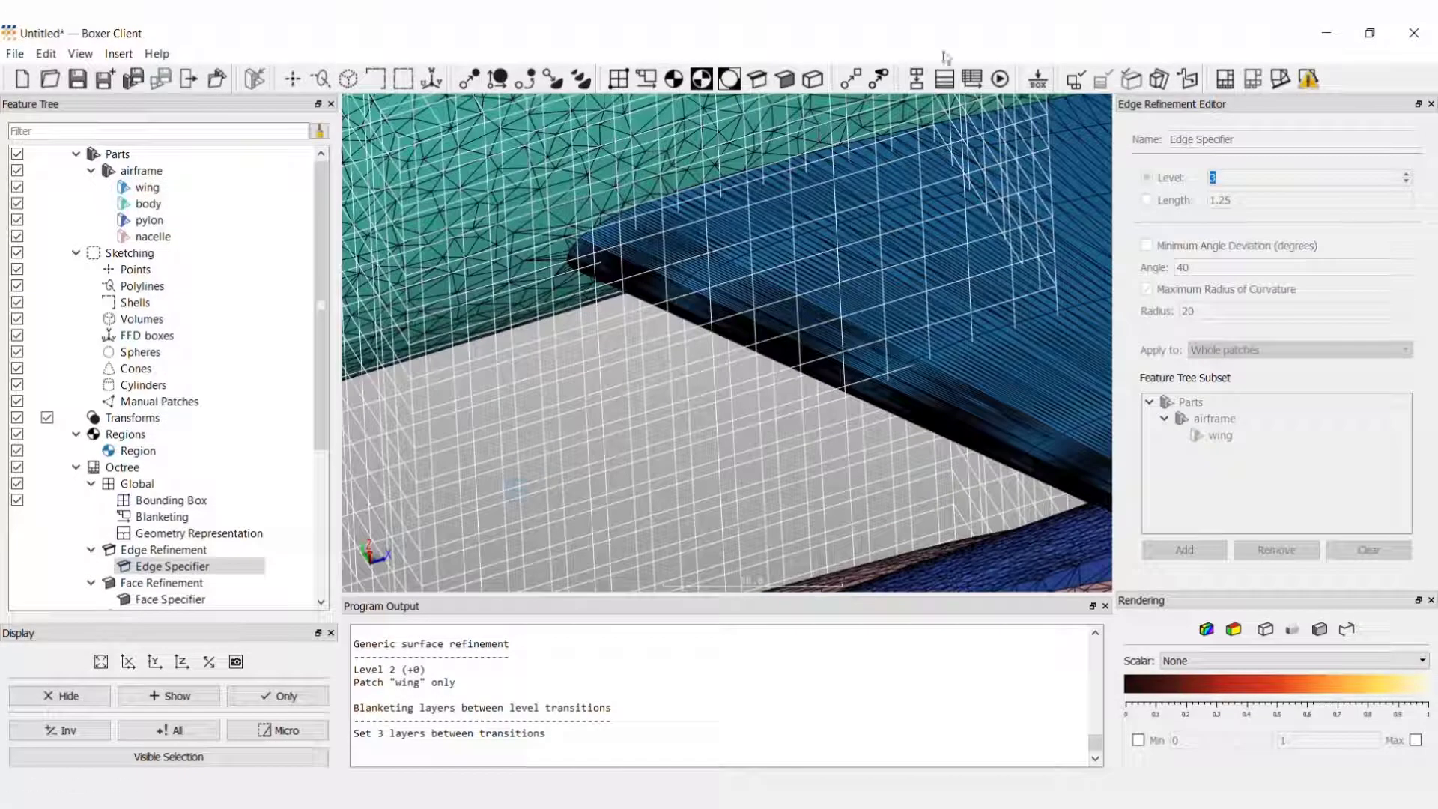
{"action": "left_click", "coordinate": [1073, 79]}
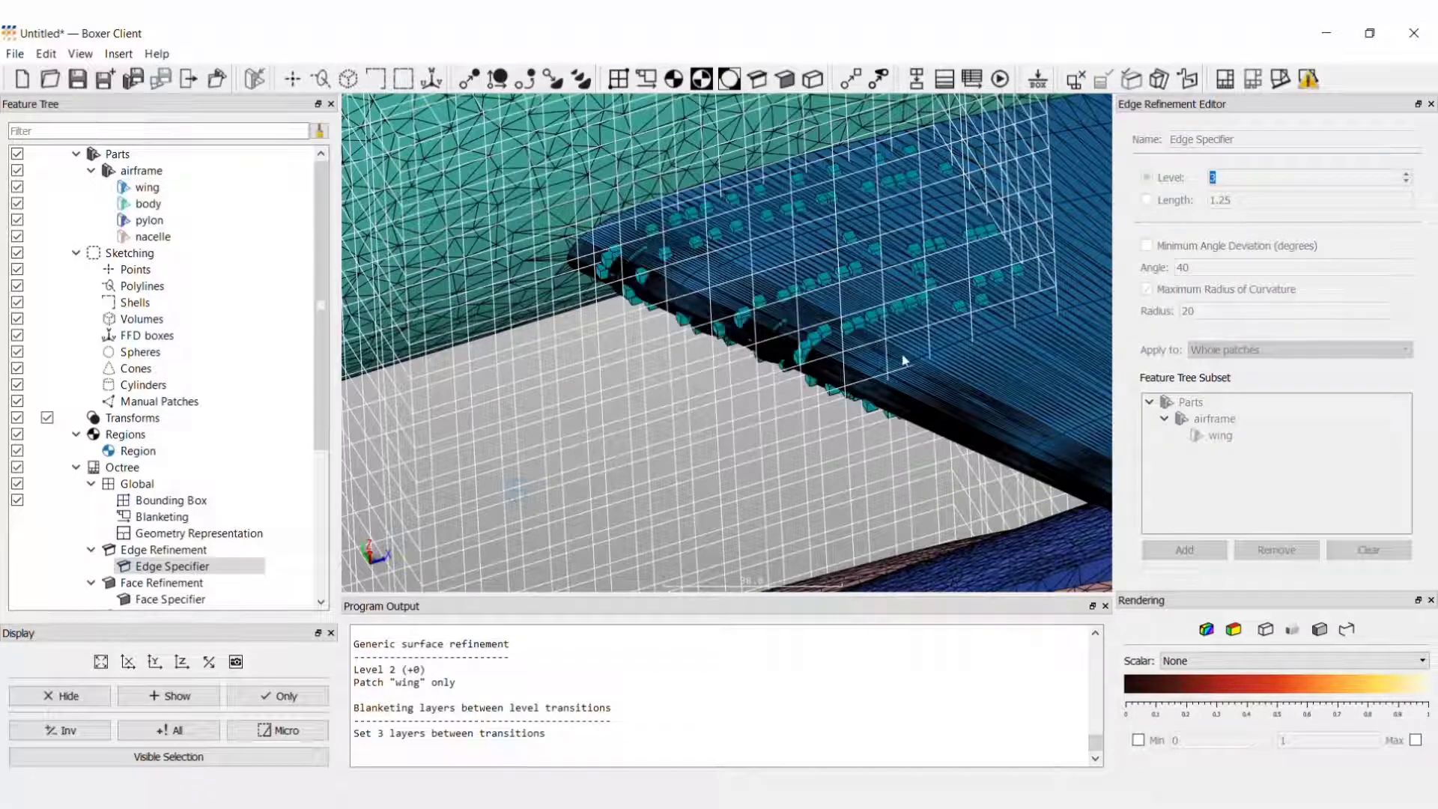
{"action": "middle_click_drag", "start_coordinate": [788, 366], "coordinate": [743, 309]}
{"action": "scroll", "coordinate": [840, 341], "scroll_direction": "up", "scroll_amount": 5}
{"action": "scroll", "coordinate": [771, 369], "scroll_direction": "up", "scroll_amount": 4}
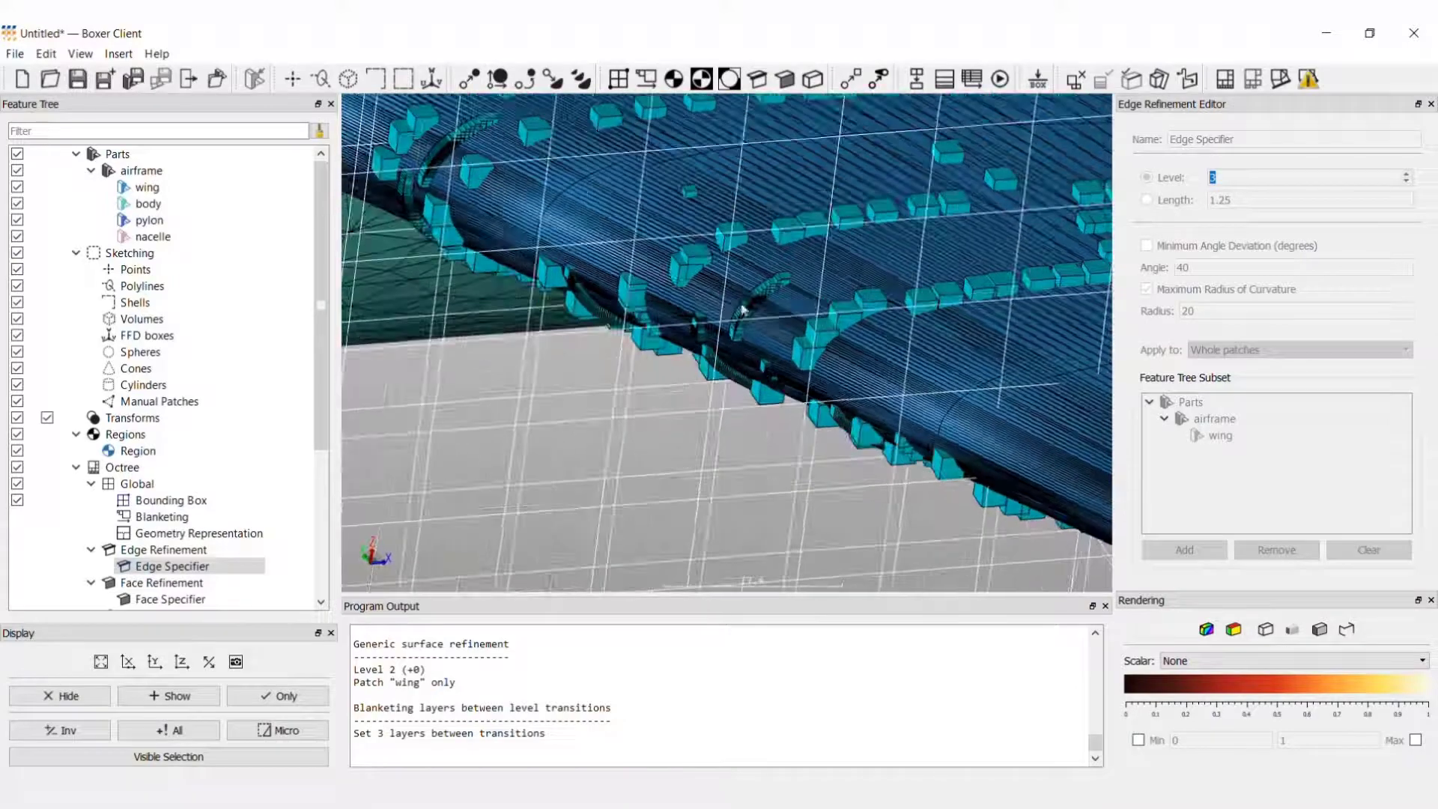
{"action": "scroll", "coordinate": [773, 299], "scroll_direction": "down", "scroll_amount": 5}
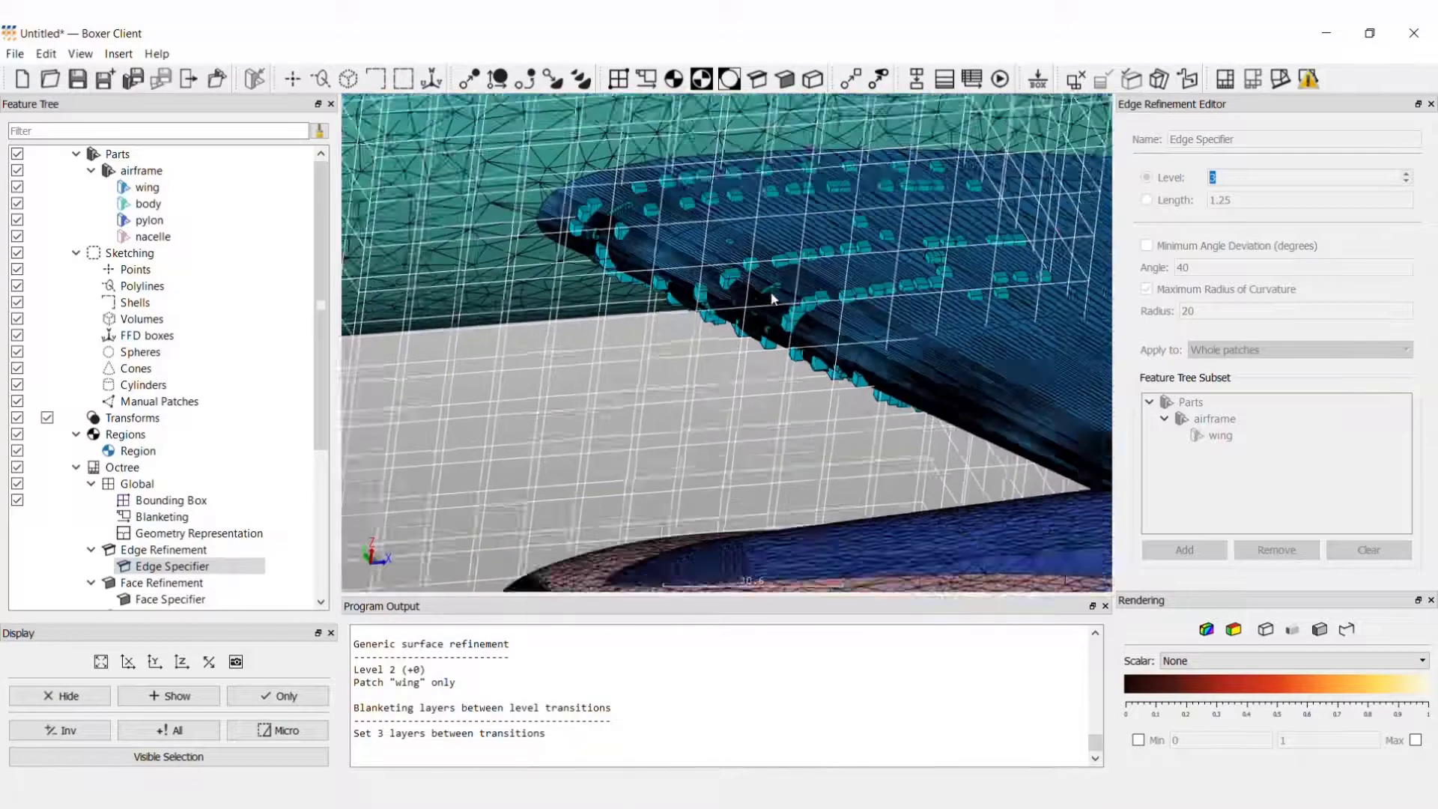
{"action": "scroll", "coordinate": [798, 305], "scroll_direction": "down", "scroll_amount": 1}
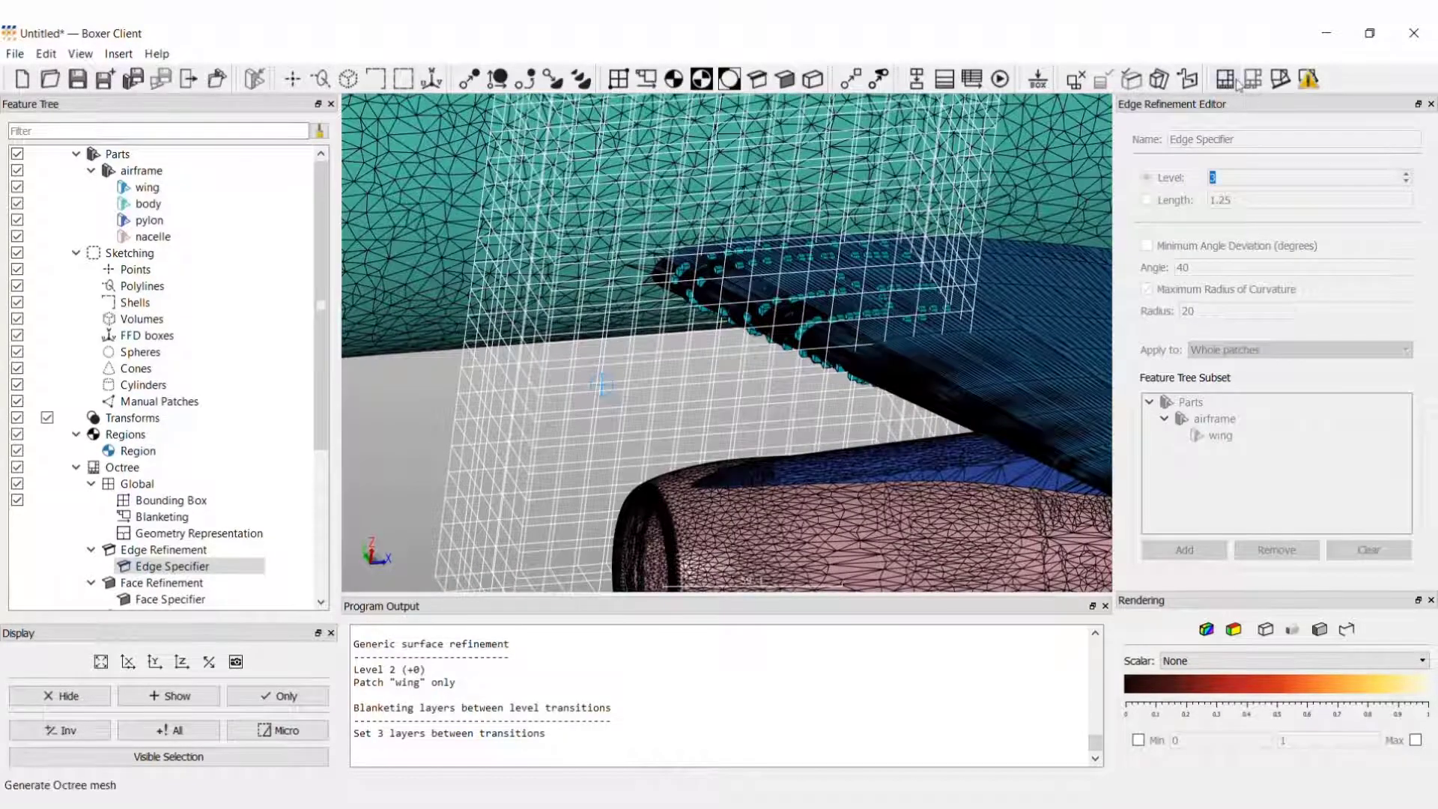
{"action": "left_click", "coordinate": [1078, 79]}
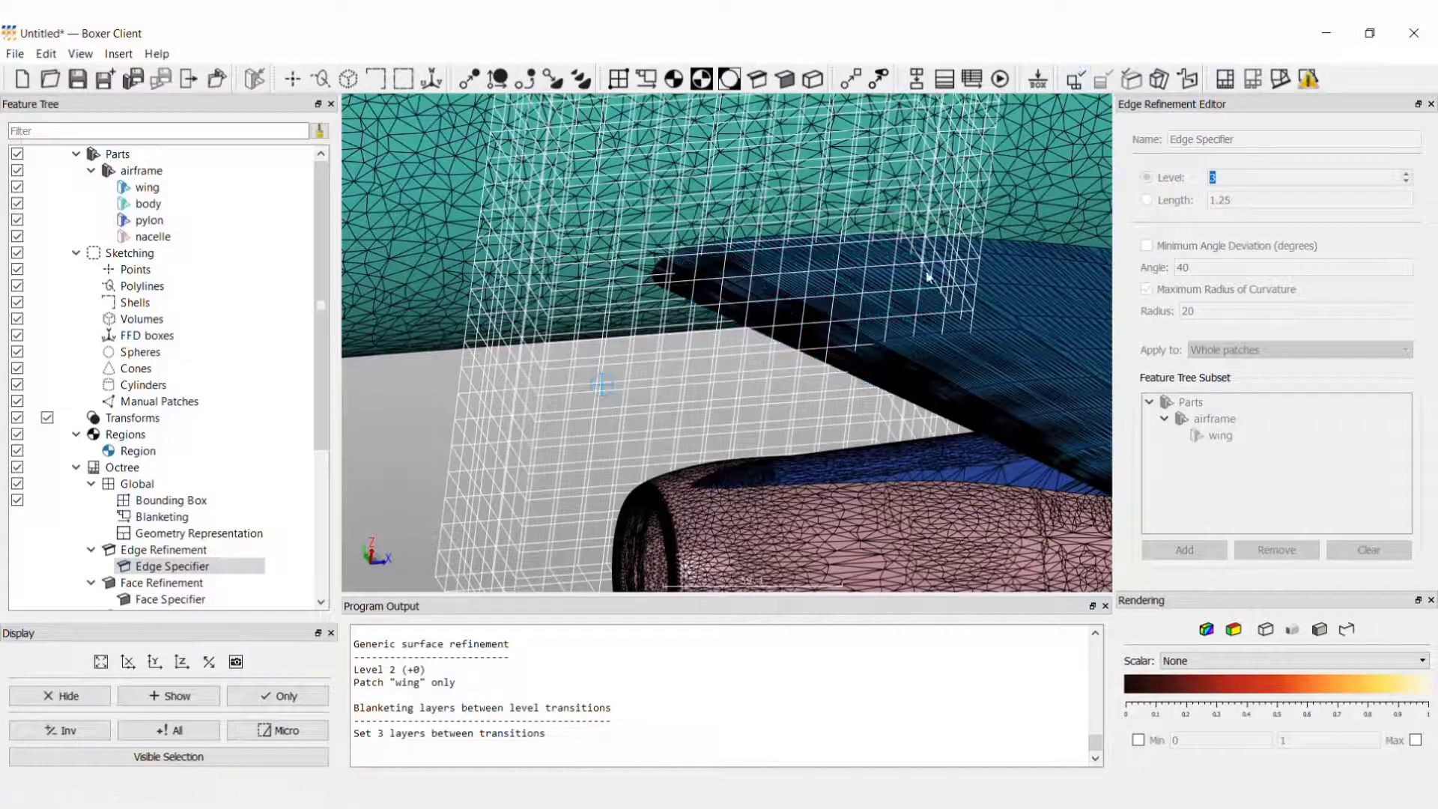
{"action": "scroll", "coordinate": [888, 286], "scroll_direction": "down", "scroll_amount": 3}
{"action": "middle_click_drag", "start_coordinate": [889, 288], "coordinate": [852, 316]}
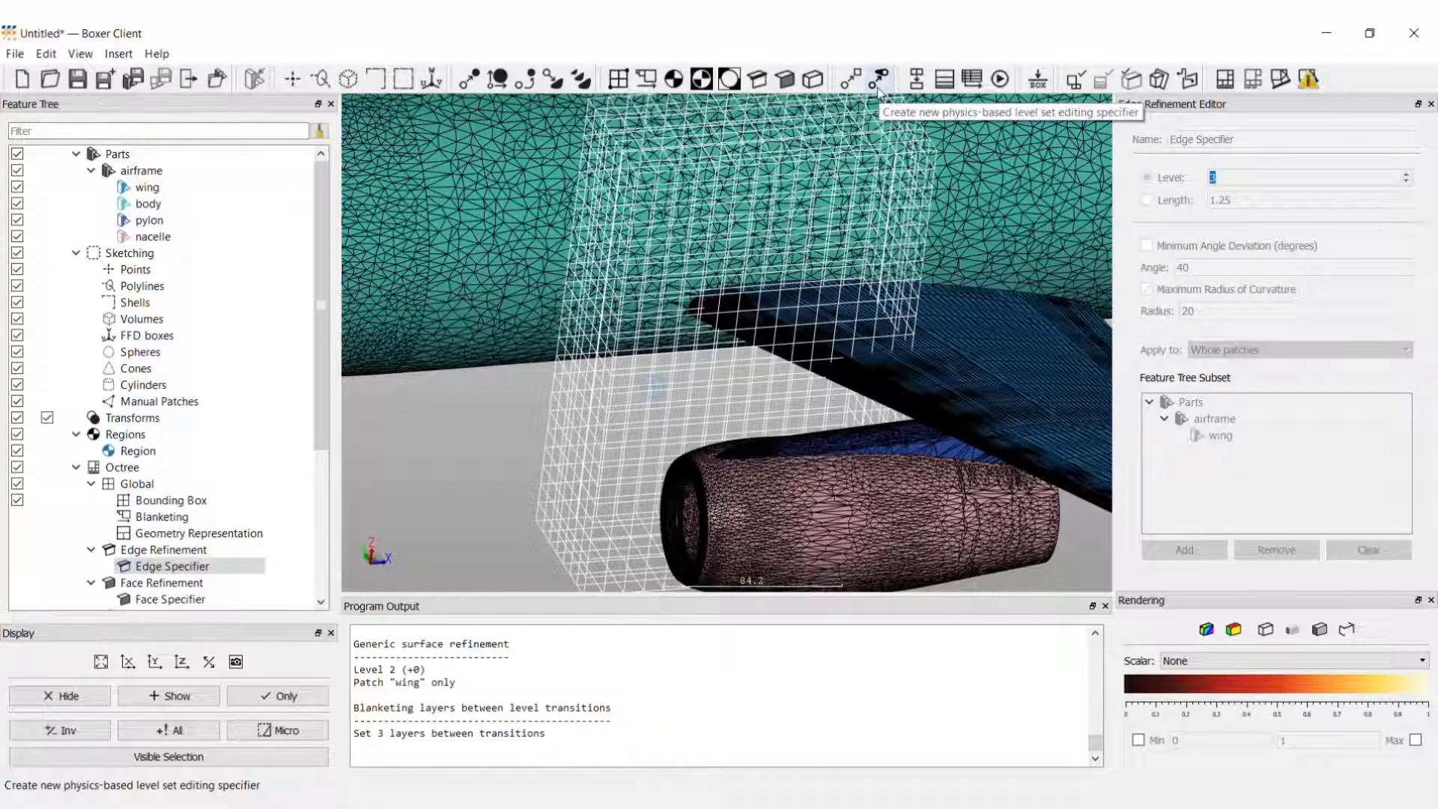
Step: Insert a physics-based level-set editing specifier and assign the wing patch as its shape
{"action": "left_click", "coordinate": [118, 54]}
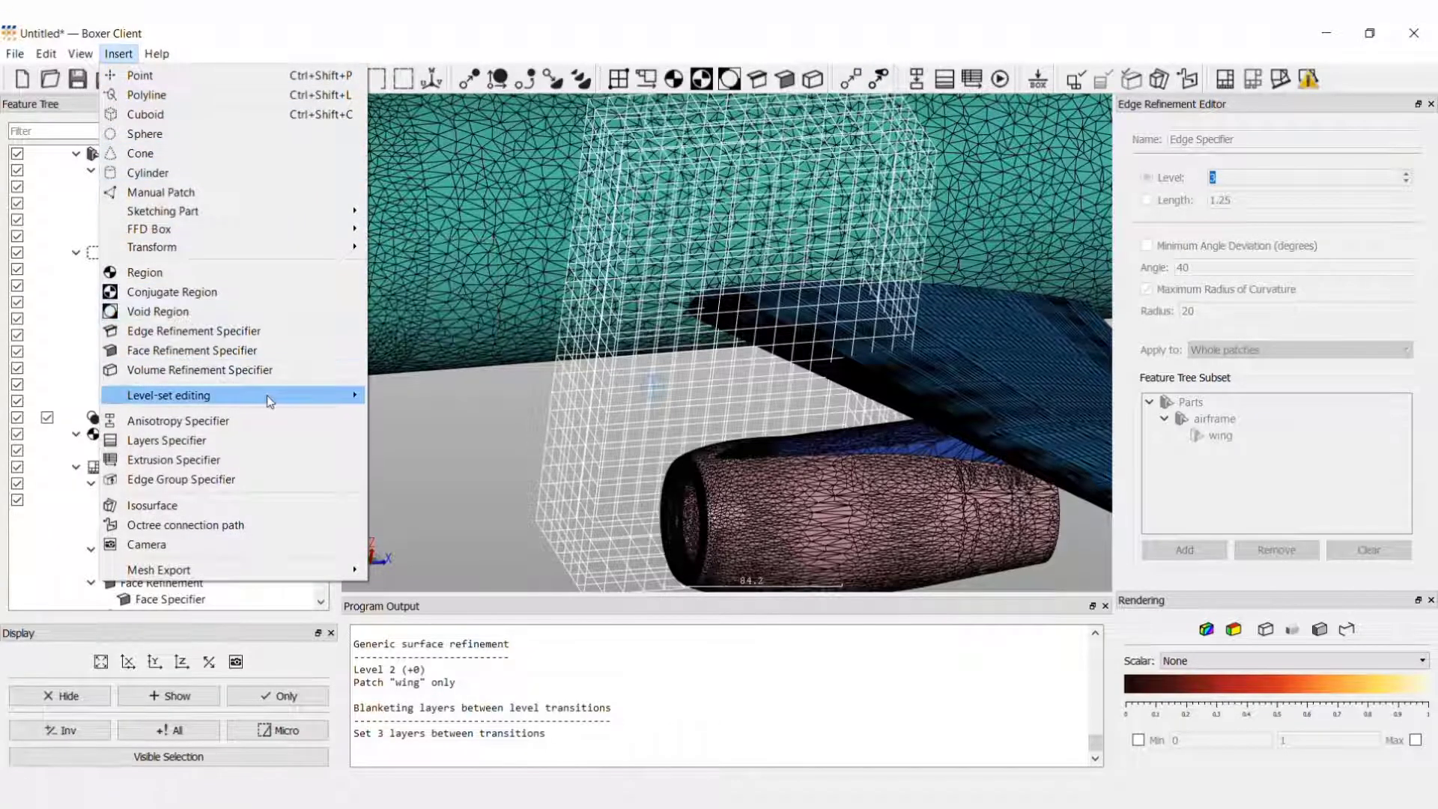
{"action": "mouse_move", "coordinate": [347, 388]}
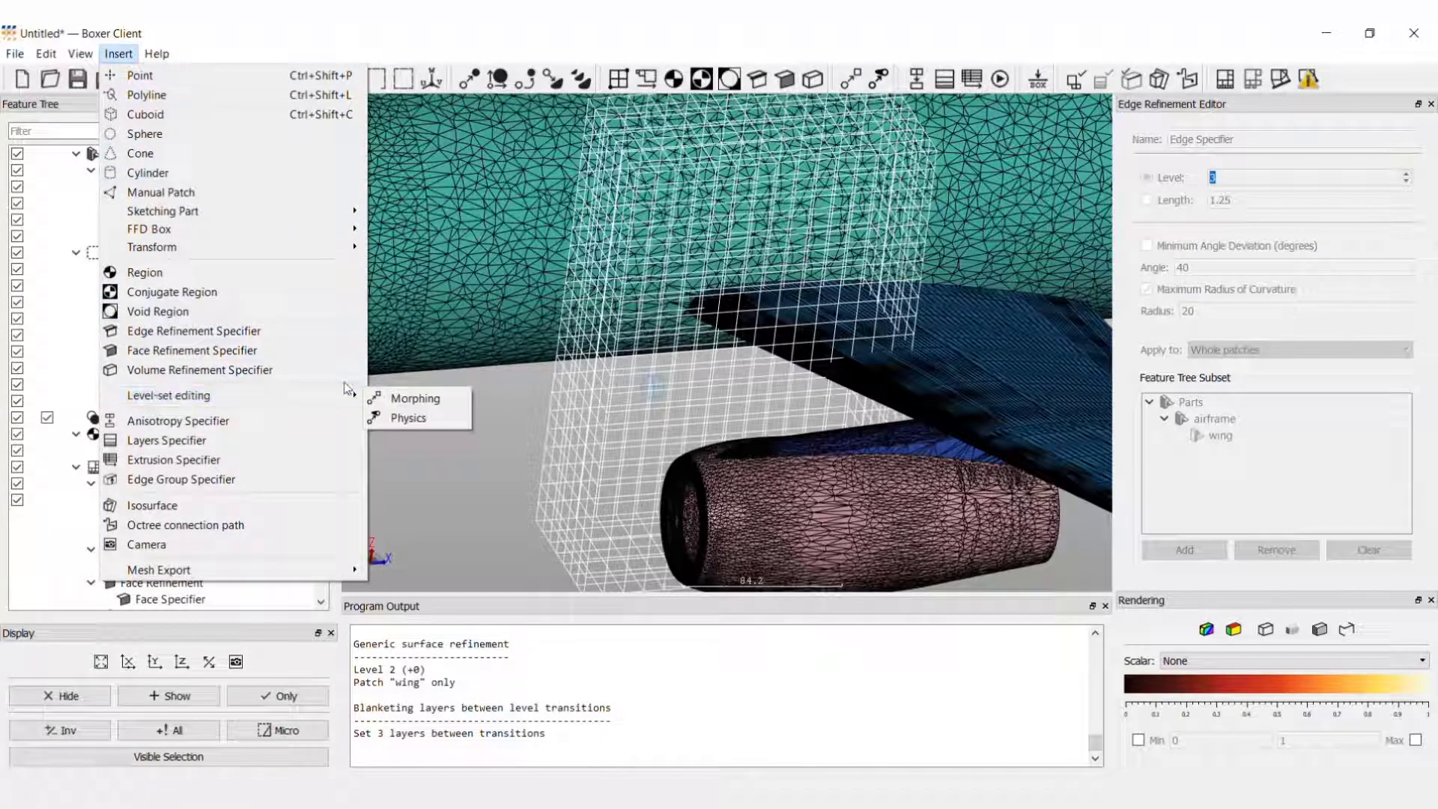
{"action": "left_click", "coordinate": [419, 418]}
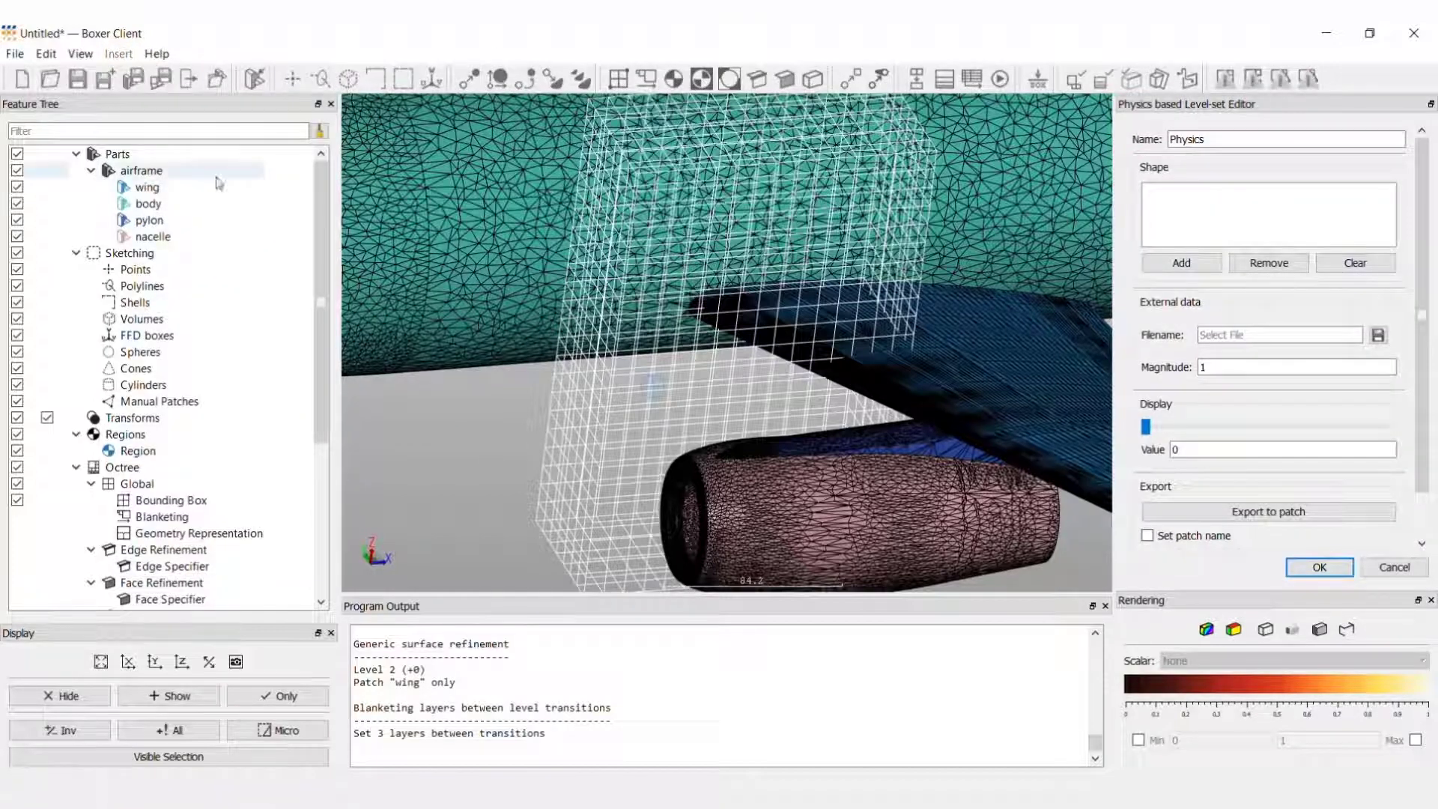
{"action": "left_click_drag", "start_coordinate": [172, 189], "coordinate": [1273, 236]}
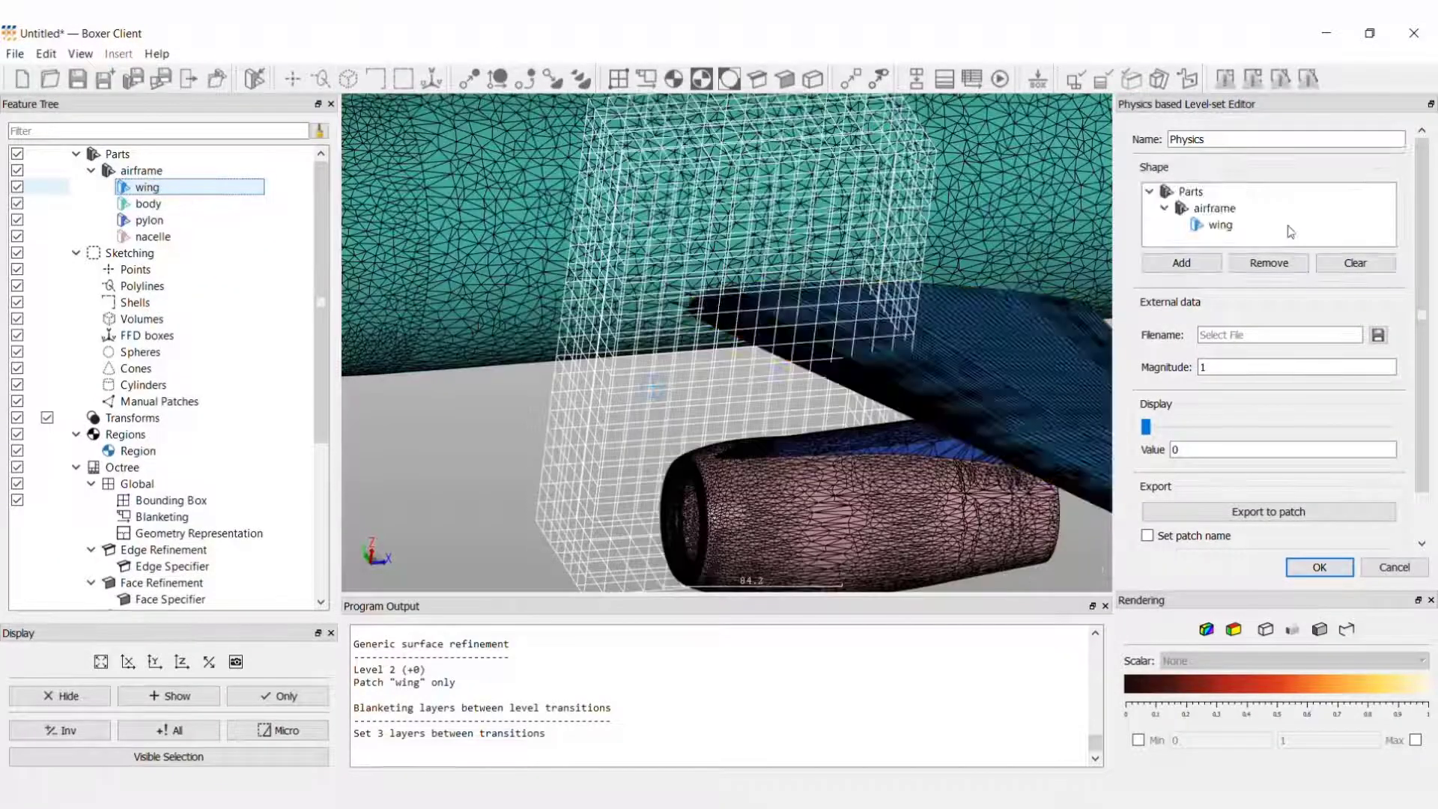
Step: Load icing_speed_function.txt as the external data, set the magnitude to 0.13 and accept the physics specifier
{"action": "left_click", "coordinate": [1382, 345]}
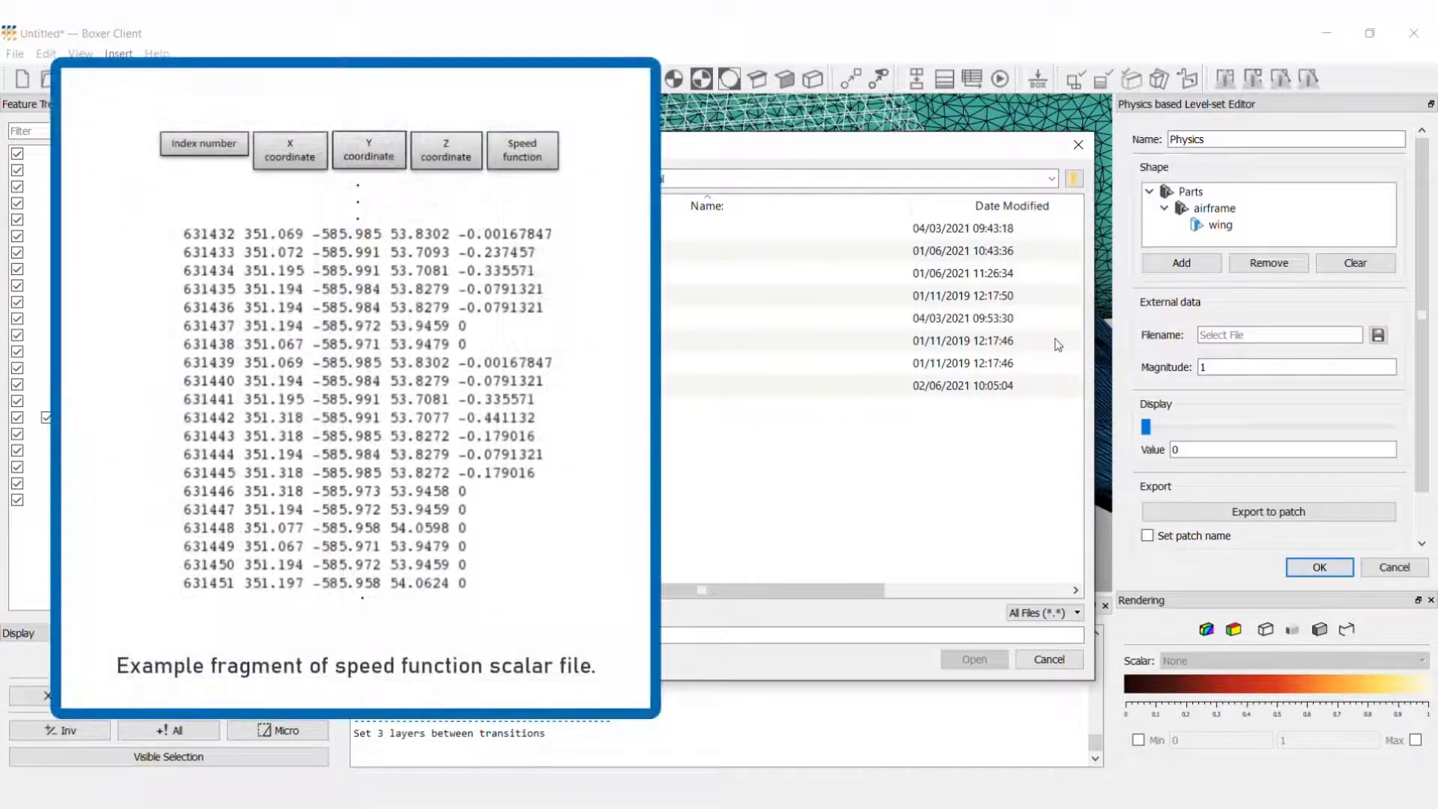
{"action": "left_click", "coordinate": [764, 314]}
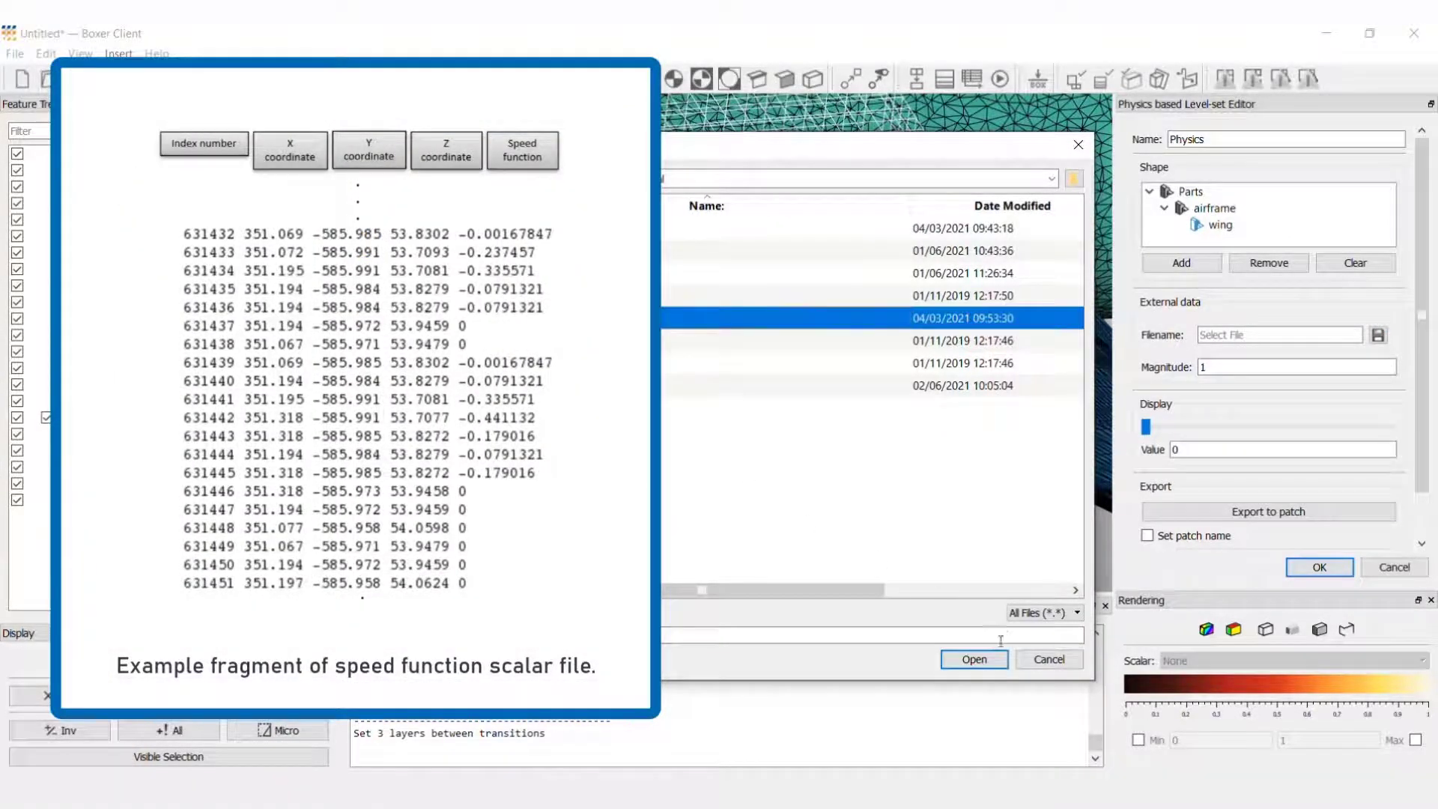
{"action": "left_click", "coordinate": [974, 658]}
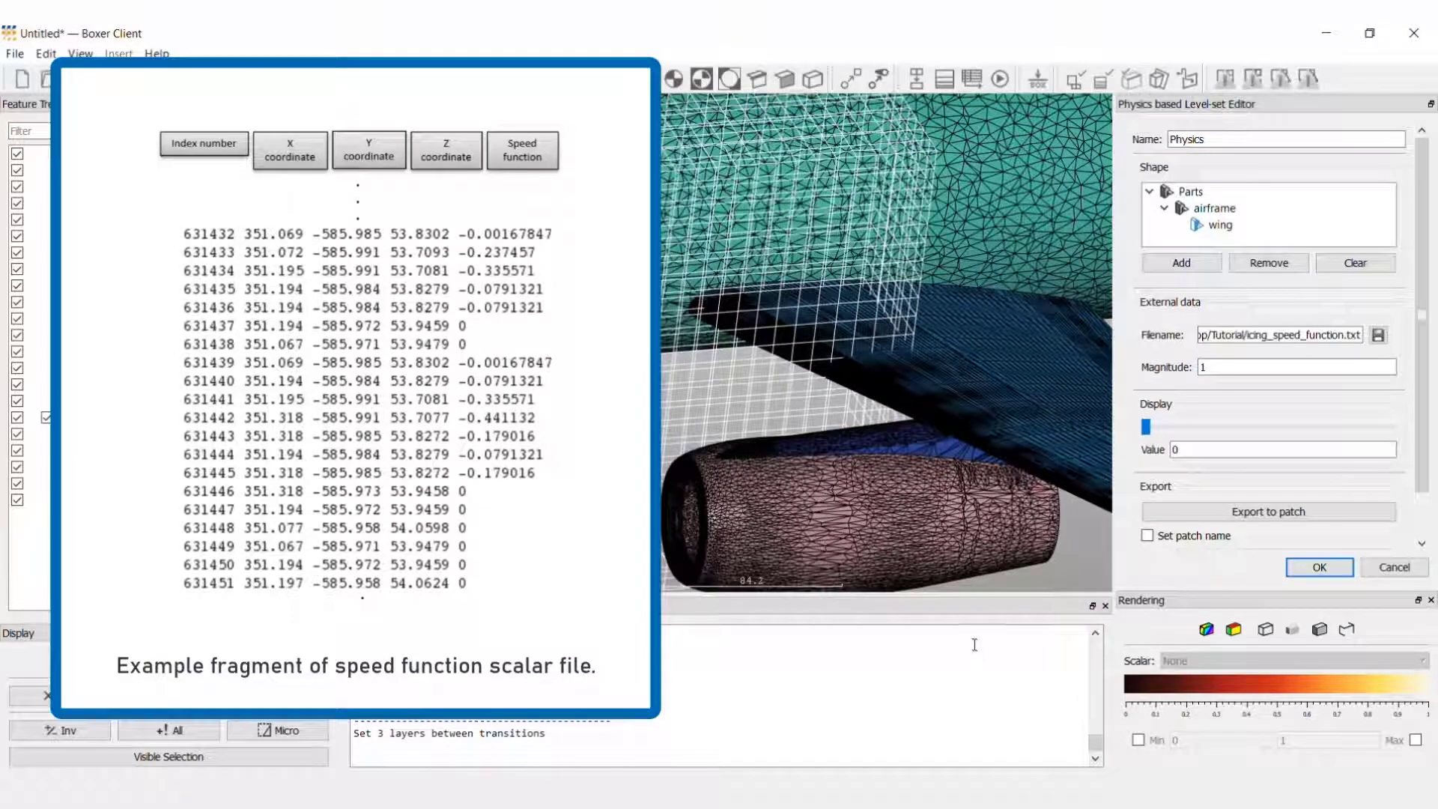
{"action": "left_click_drag", "start_coordinate": [1216, 370], "coordinate": [1190, 376]}
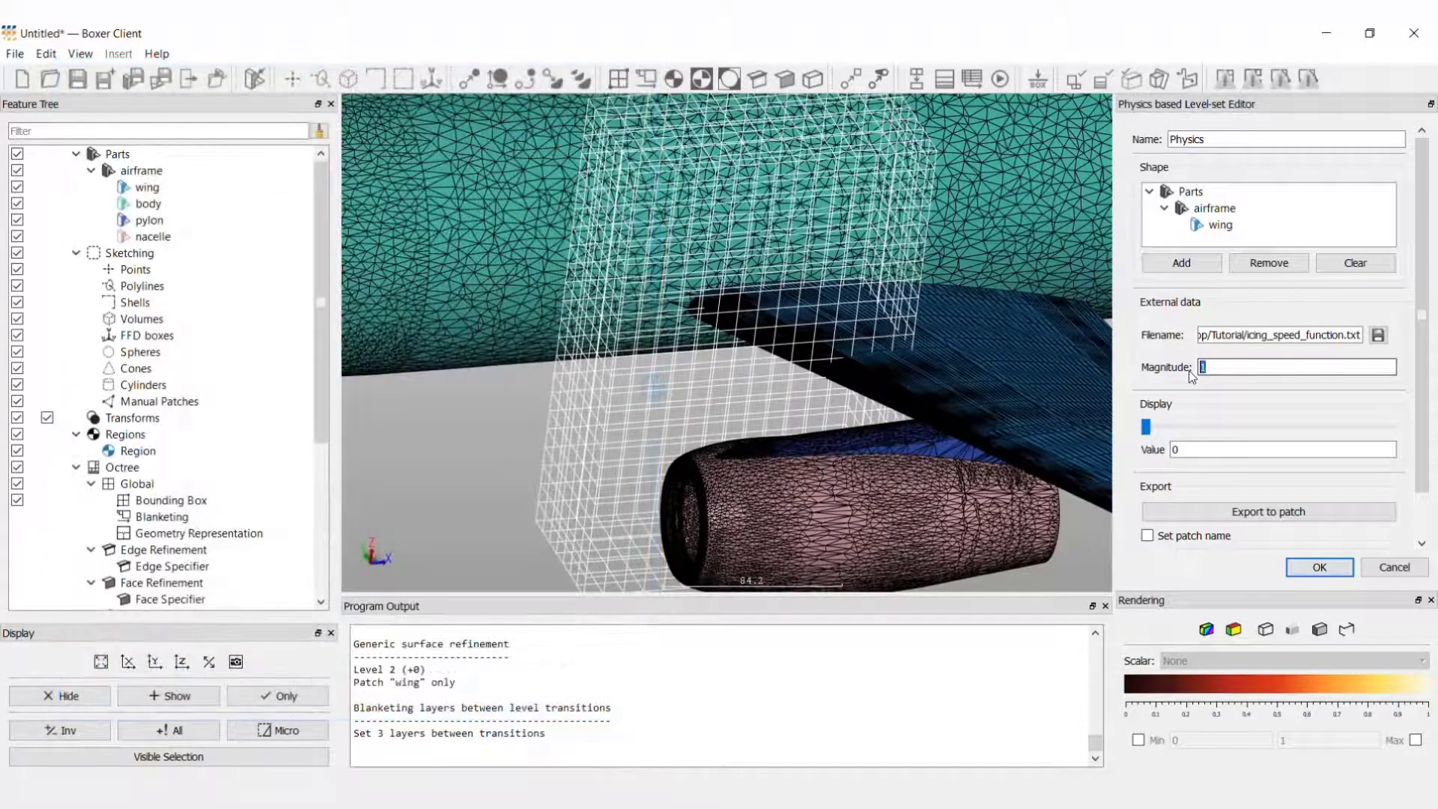
{"action": "type", "text": "0.13"}
{"action": "left_click", "coordinate": [1187, 381]}
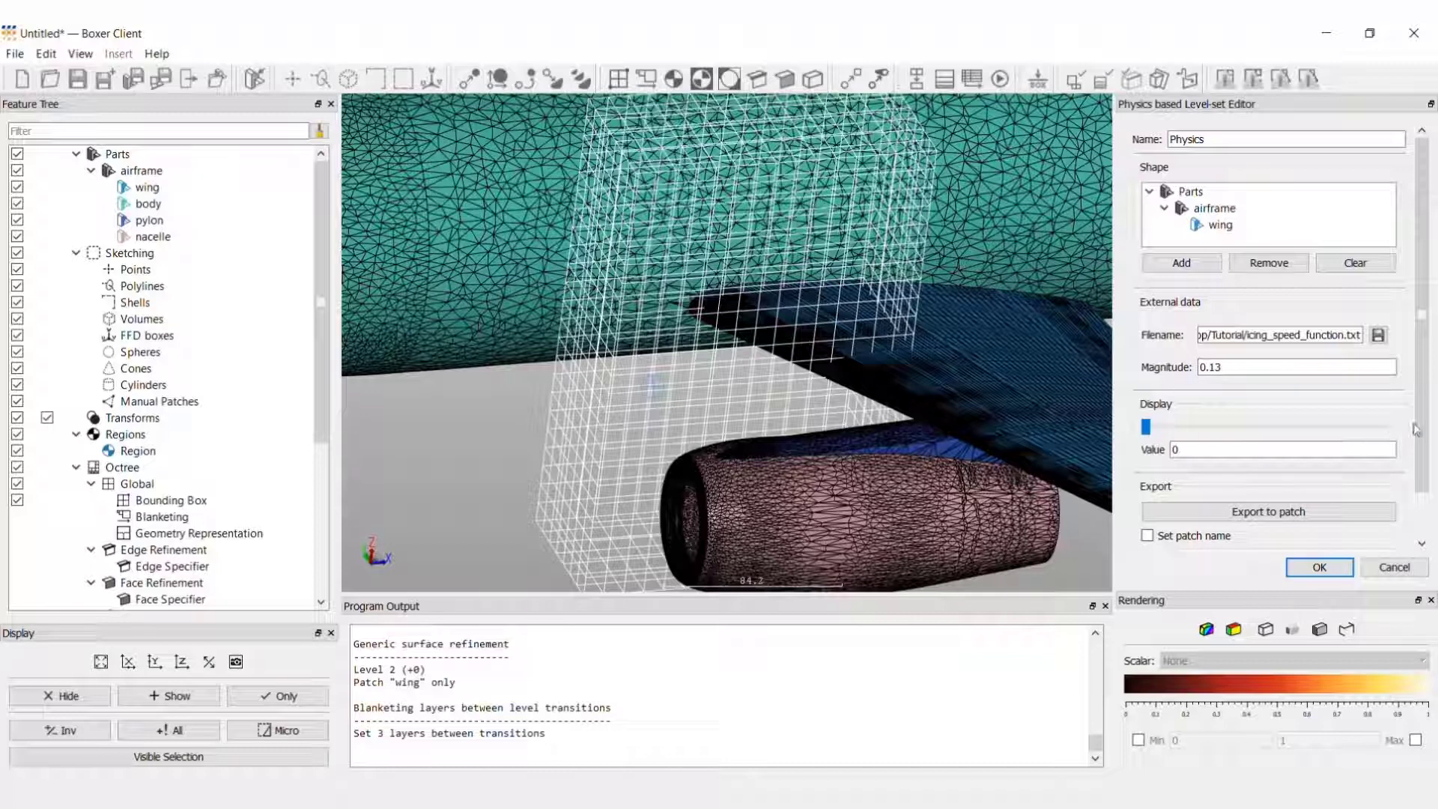
{"action": "scroll", "coordinate": [1333, 481], "scroll_direction": "down", "scroll_amount": 2}
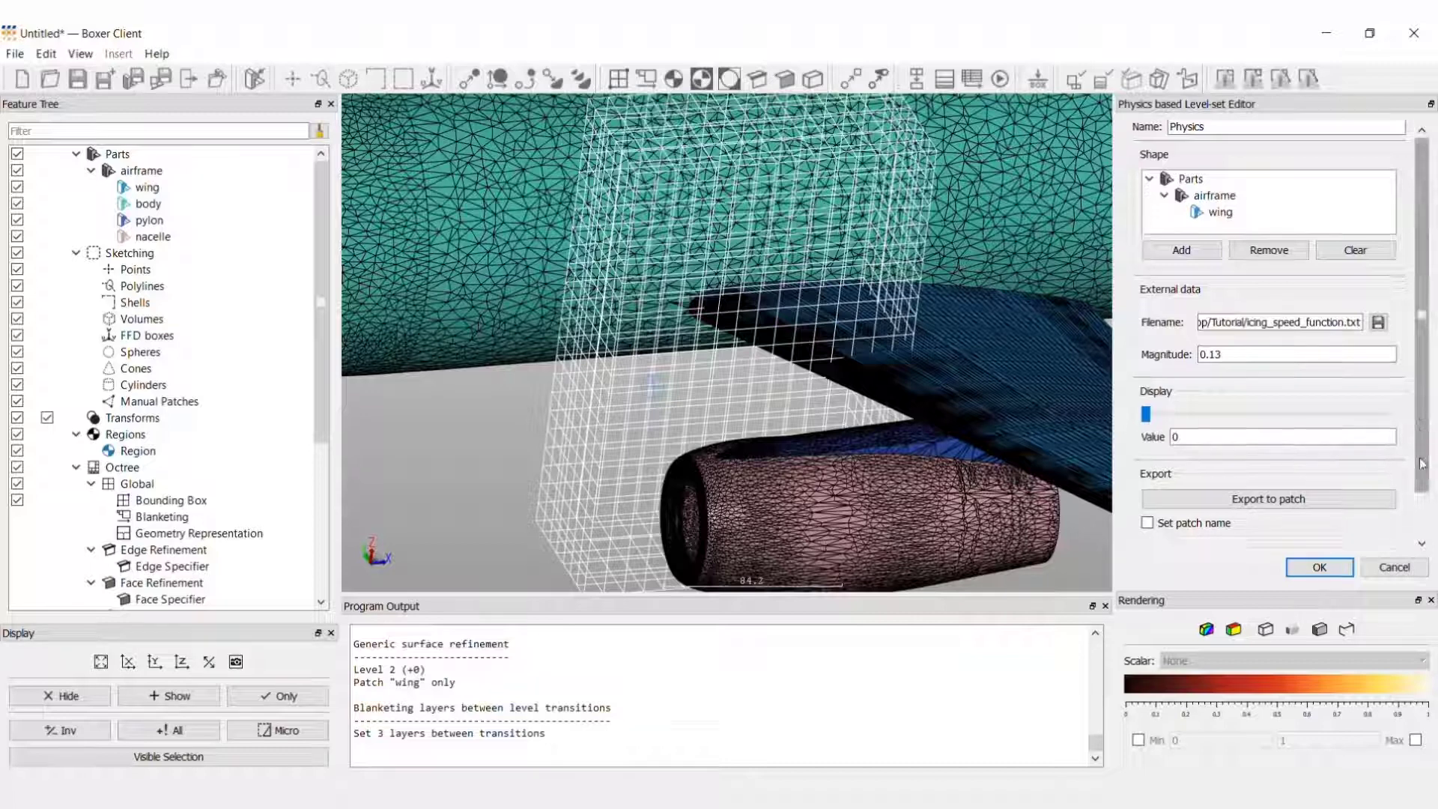
{"action": "left_click", "coordinate": [1318, 566]}
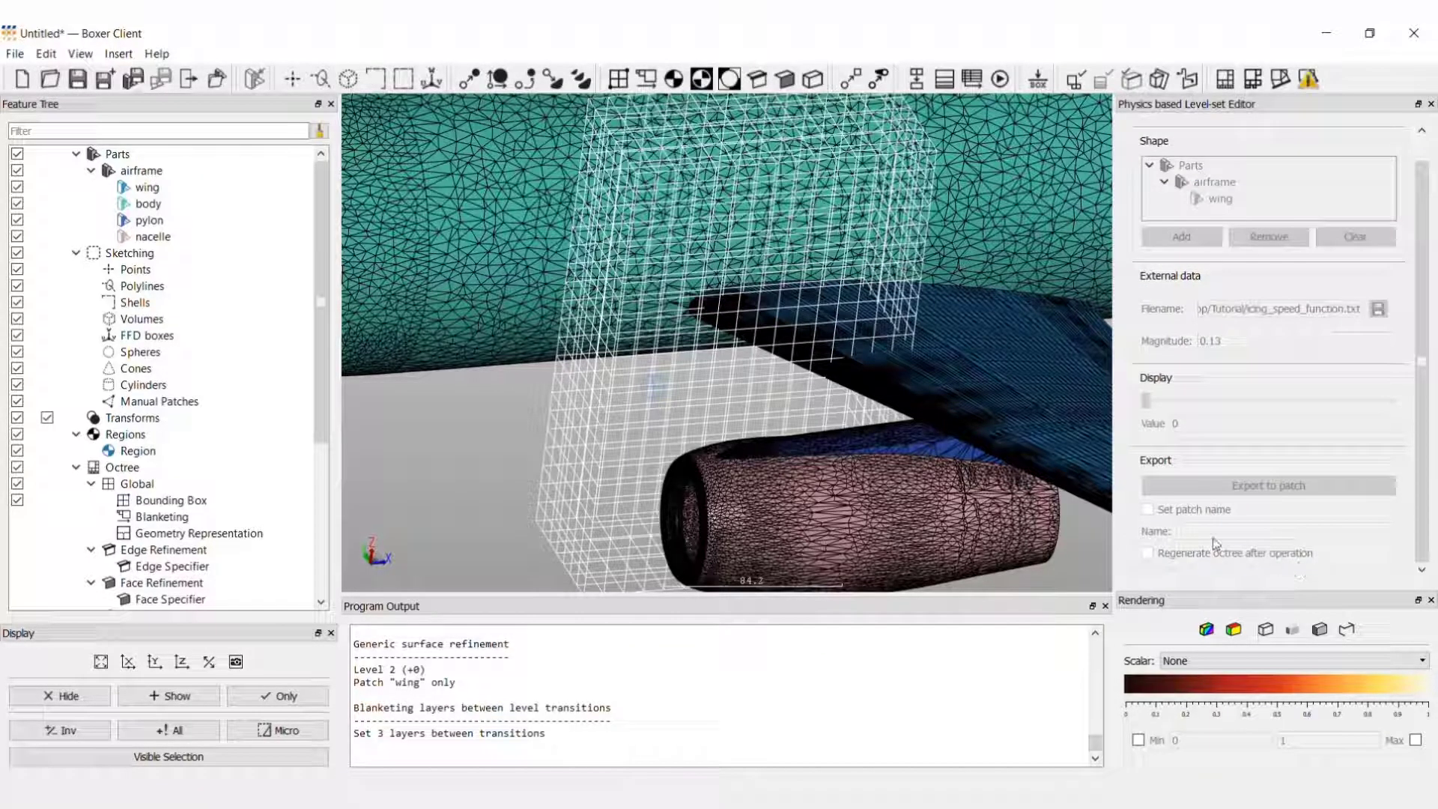
Step: Generate the octree mesh with the level-set edit and display only the Physics level set
{"action": "left_click", "coordinate": [1251, 81]}
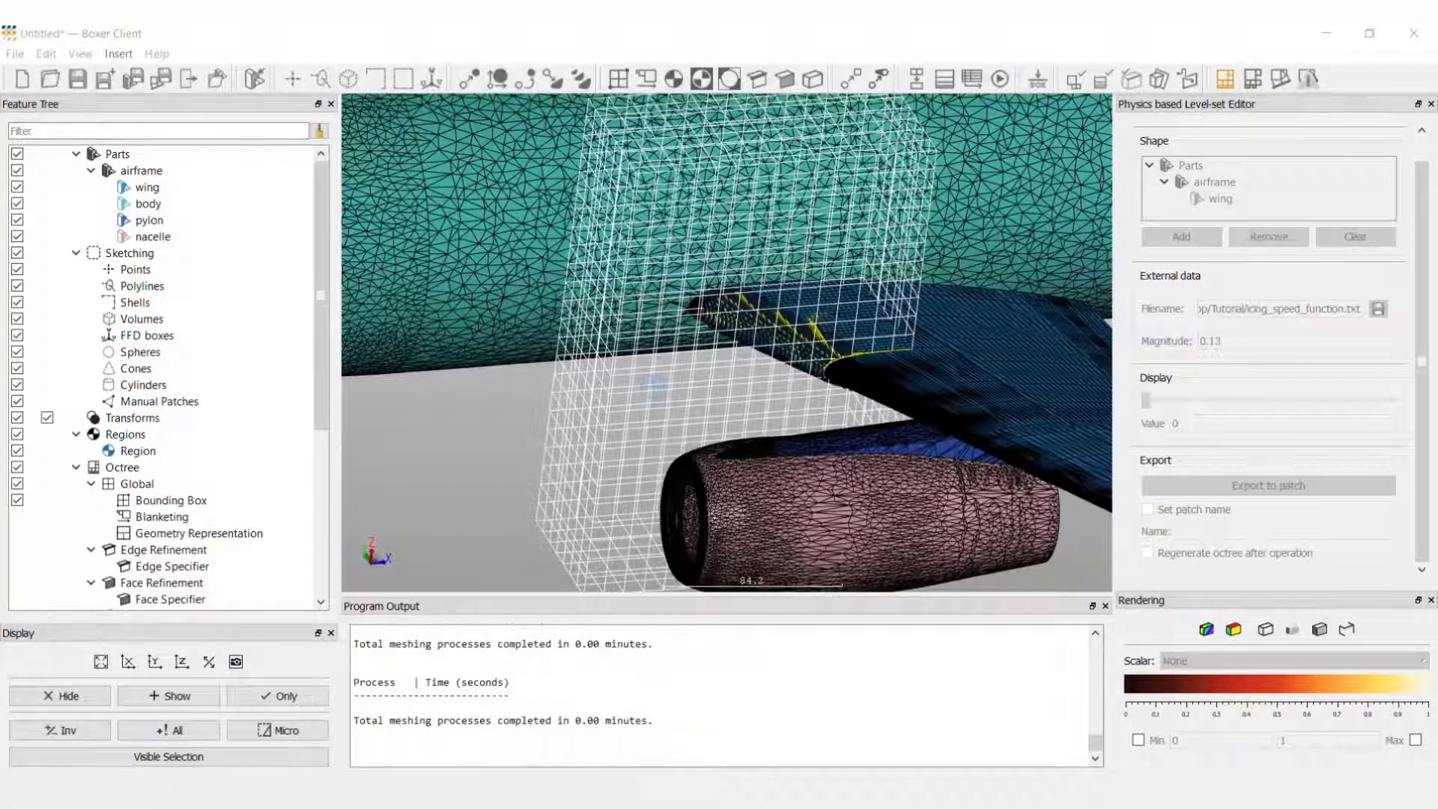
{"action": "left_click", "coordinate": [883, 44]}
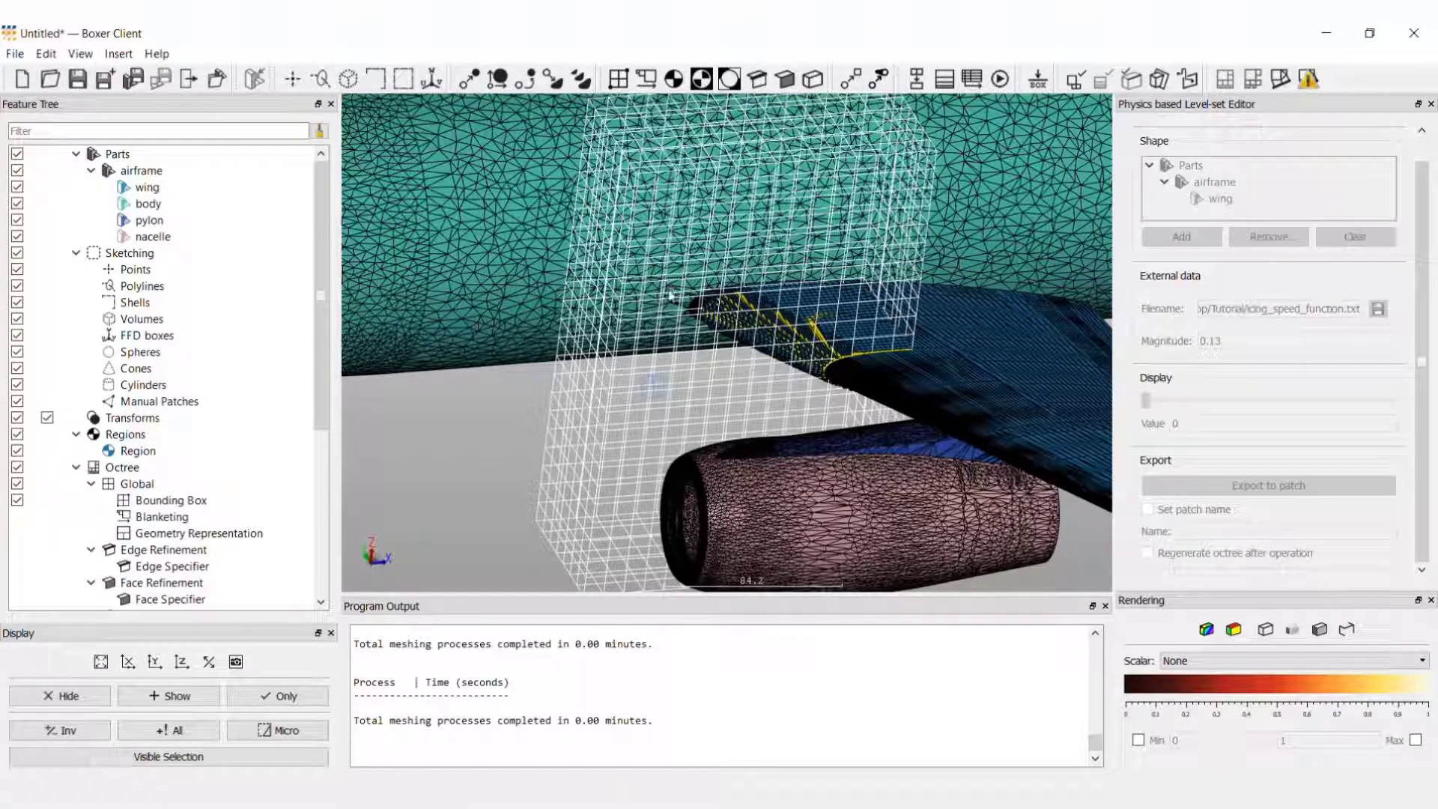
{"action": "scroll", "coordinate": [179, 487], "scroll_direction": "down", "scroll_amount": 5}
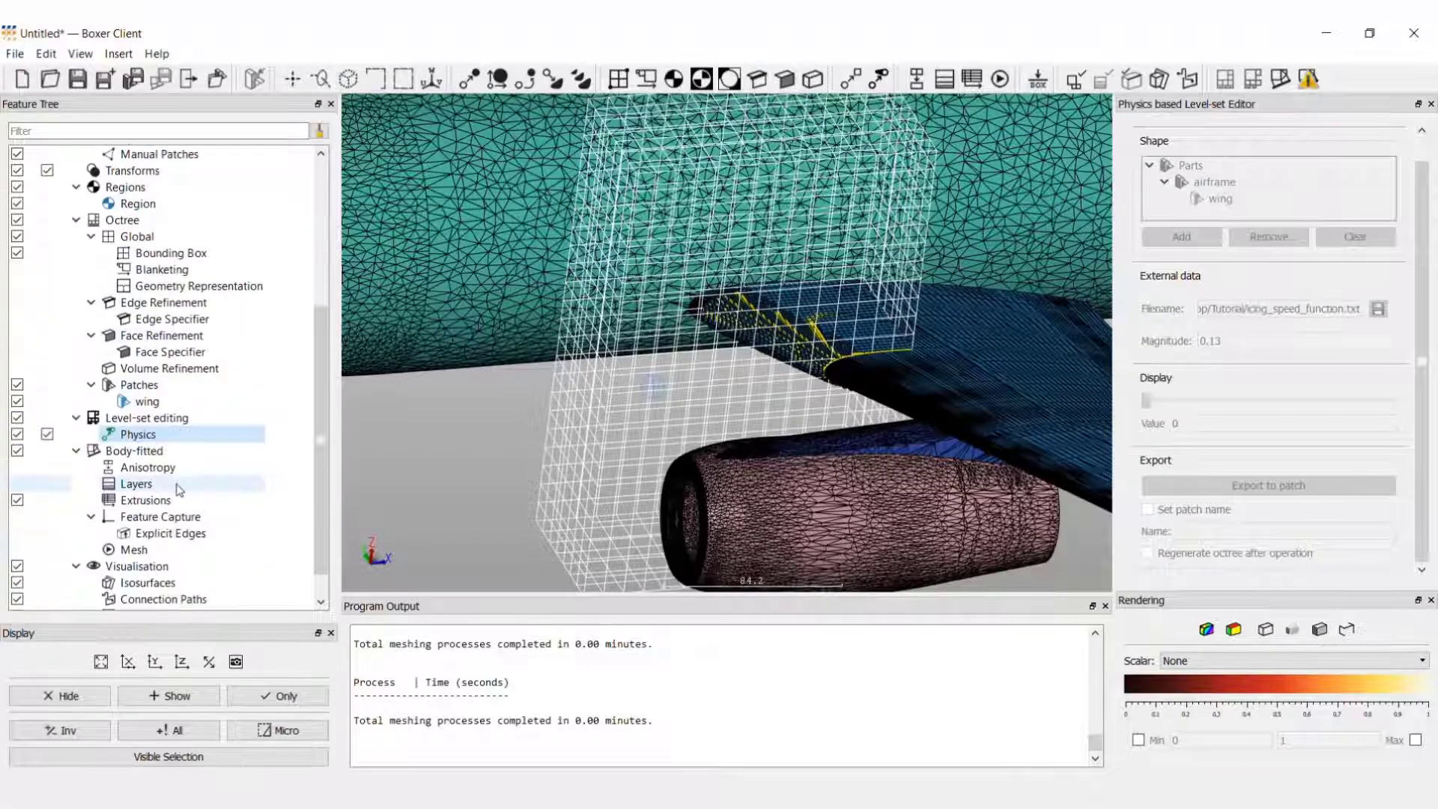
{"action": "right_click", "coordinate": [134, 438]}
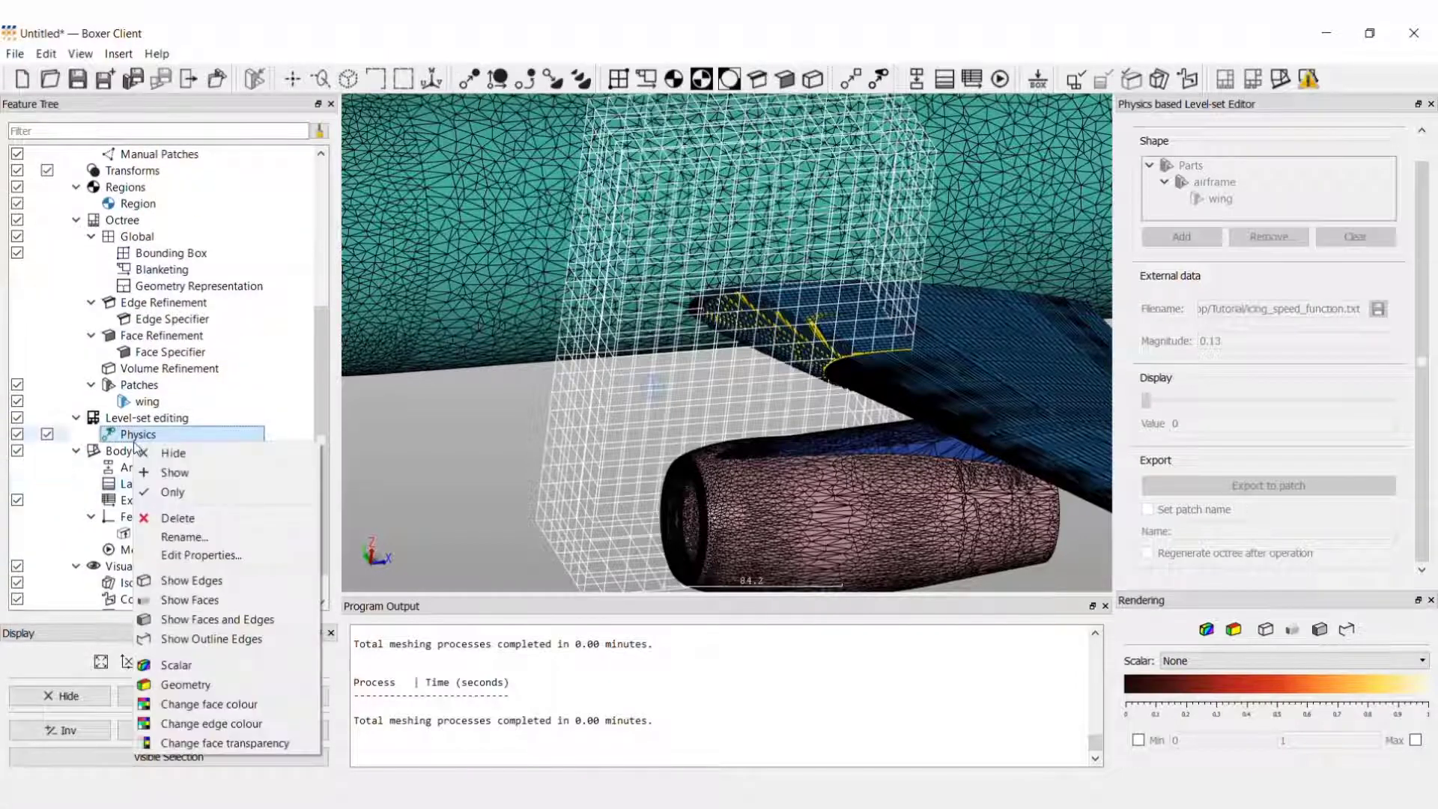
{"action": "left_click", "coordinate": [201, 494]}
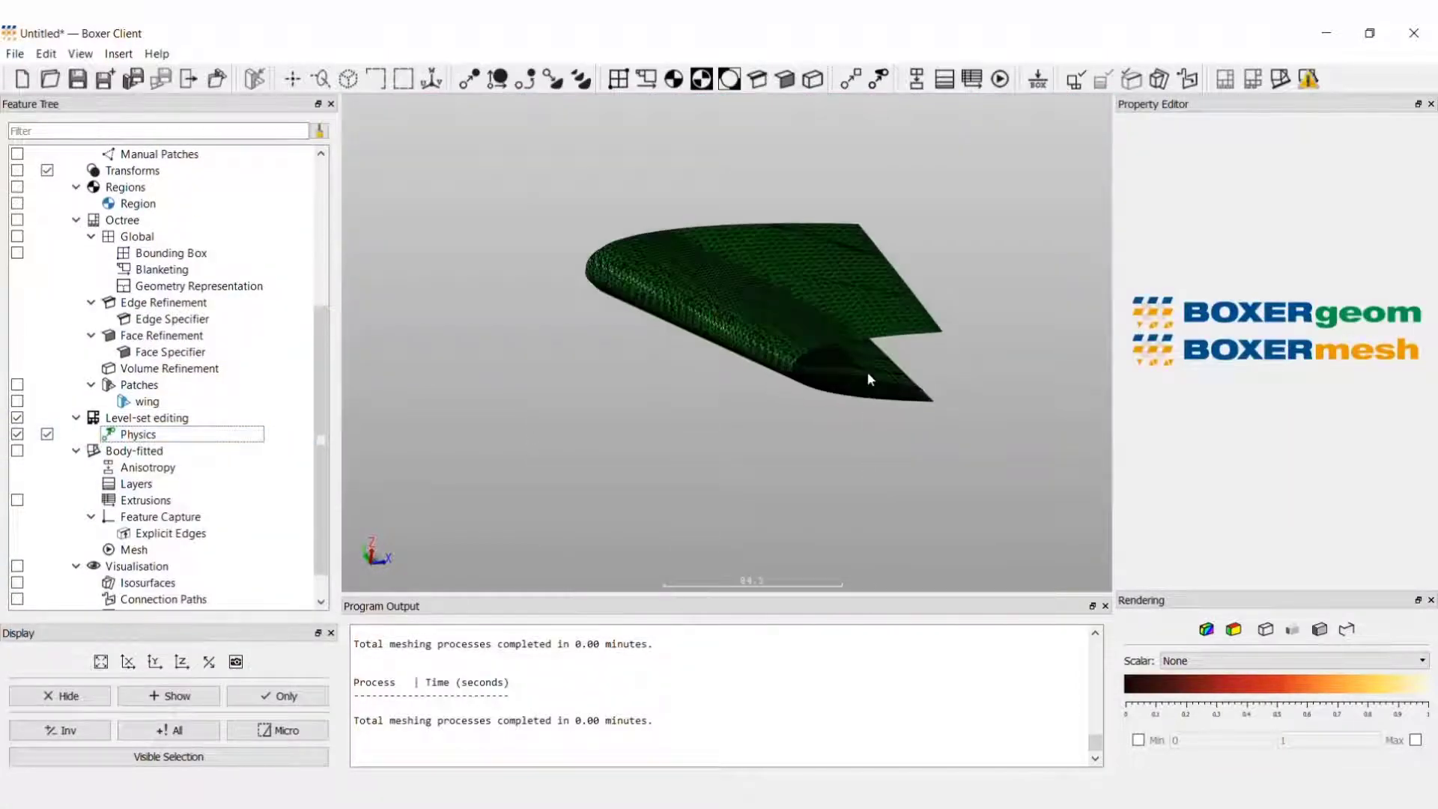
Step: Open the Physics level set for editing and set its display value to 2
{"action": "double_click", "coordinate": [147, 438]}
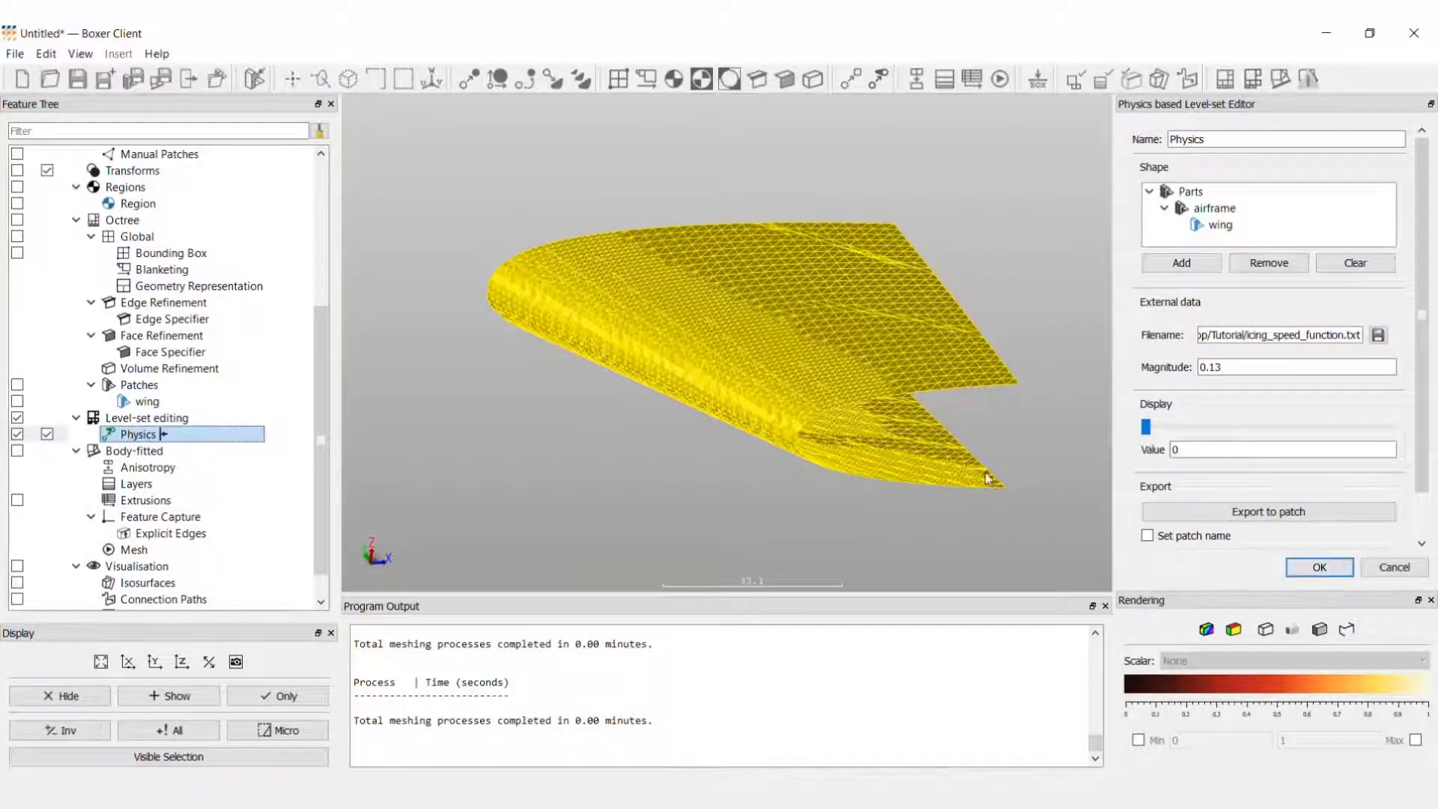
{"action": "left_click", "coordinate": [1064, 442]}
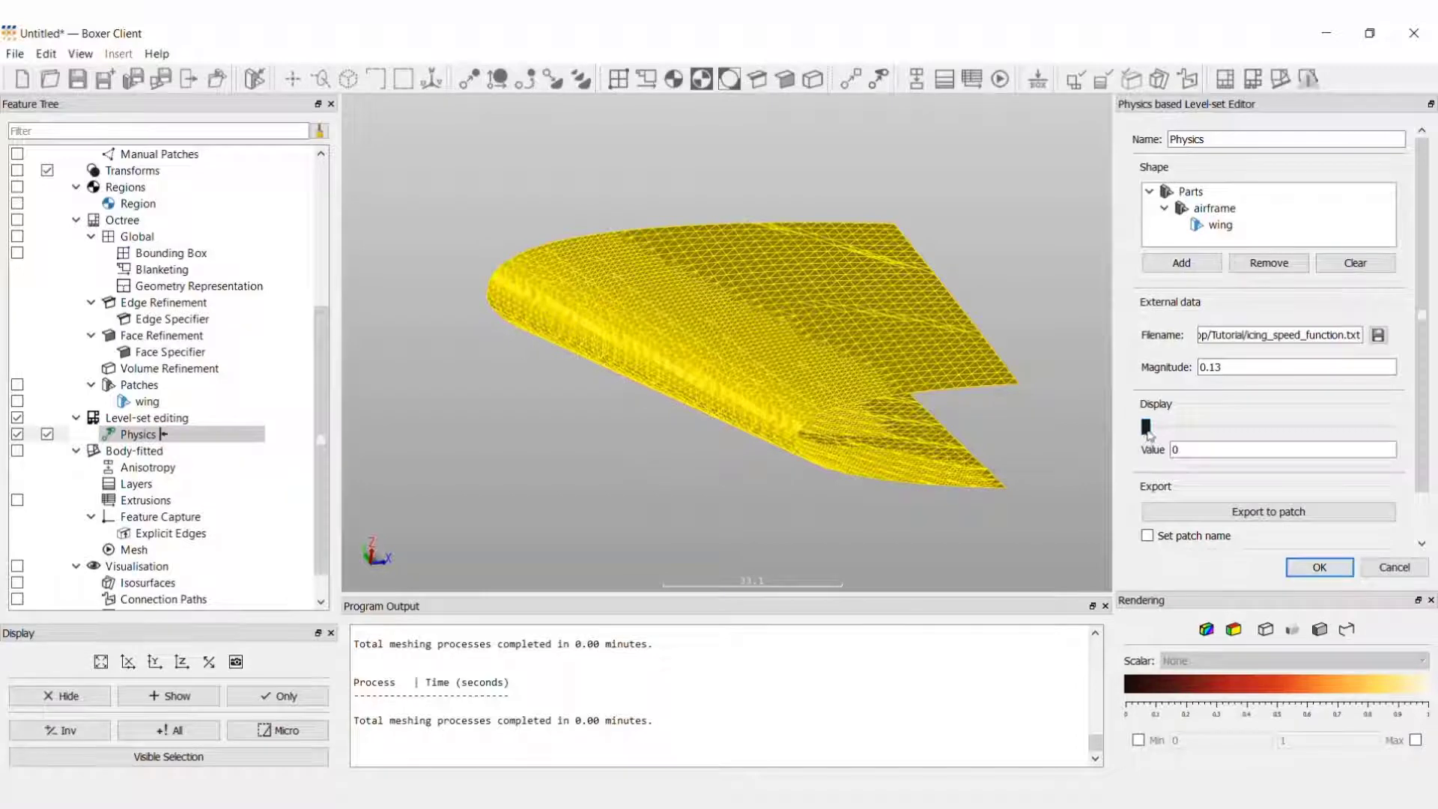
{"action": "left_click_drag", "start_coordinate": [1147, 427], "coordinate": [1152, 428]}
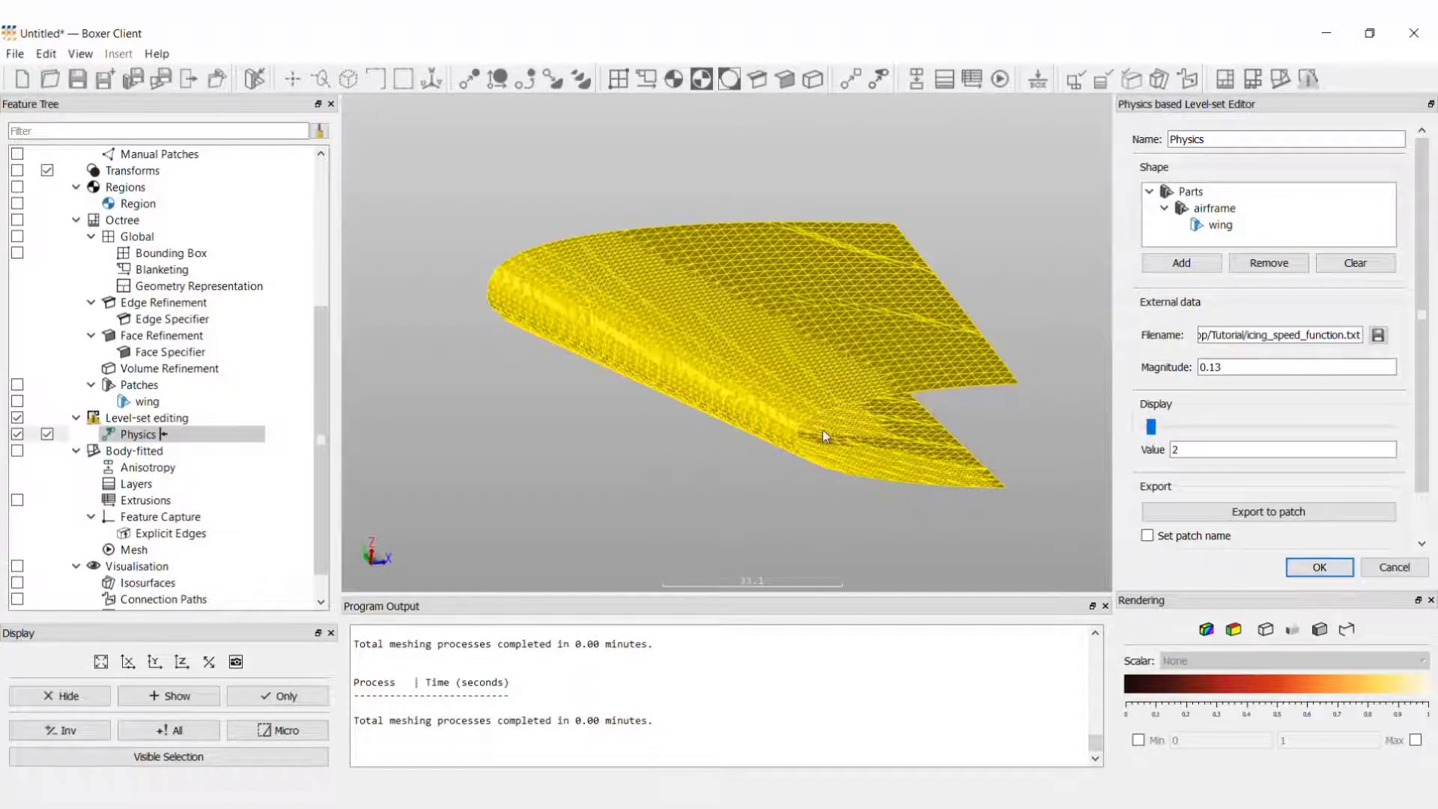
{"action": "middle_click_drag", "start_coordinate": [822, 429], "coordinate": [796, 419]}
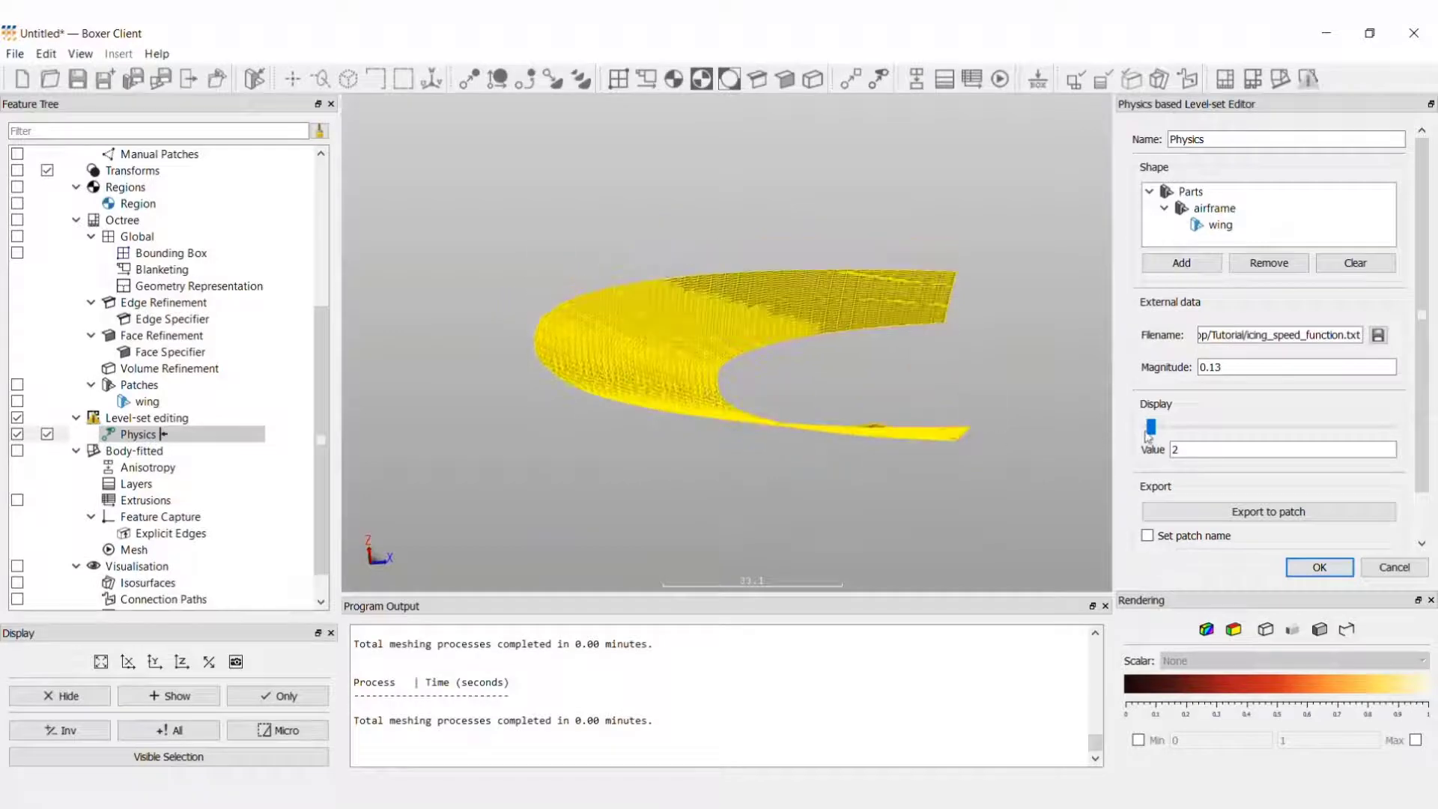
Step: Advance the Physics display value gradually to 25 to view the ice growth along the wing's leading edge
{"action": "left_click_drag", "start_coordinate": [1154, 435], "coordinate": [1157, 439]}
{"action": "key", "text": "Right"}
{"action": "key", "text": "Right"}
{"action": "key", "text": "Right"}
{"action": "key", "text": "Right"}
{"action": "key", "text": "Right"}
{"action": "key", "text": "Right"}
{"action": "key", "text": "Right"}
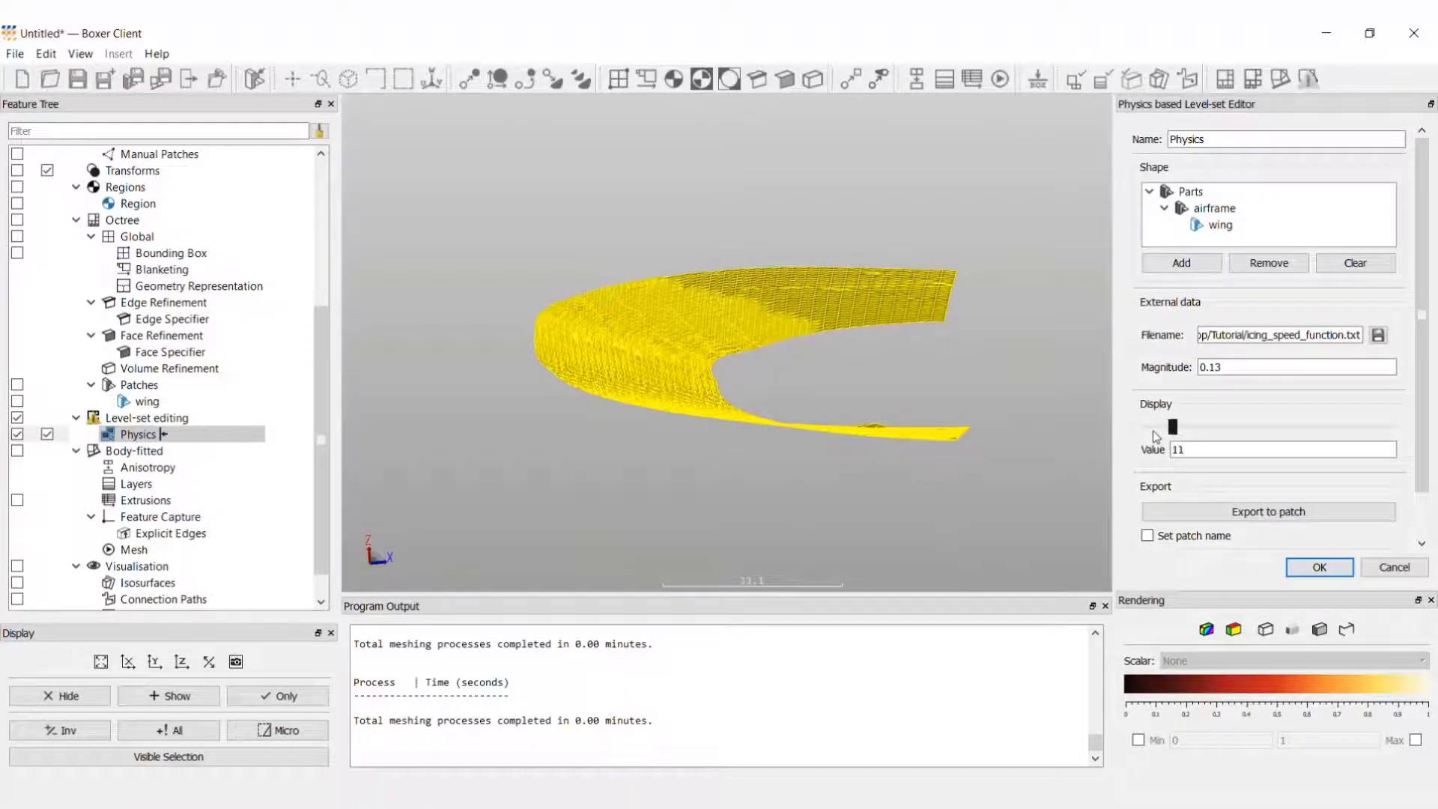
{"action": "key", "text": "Right"}
{"action": "key", "text": "Right"}
{"action": "key", "text": "Right"}
{"action": "key", "text": "Right"}
{"action": "key", "text": "Right"}
{"action": "key", "text": "Right"}
{"action": "key", "text": "Right"}
{"action": "key", "text": "Right"}
{"action": "key", "text": "Right"}
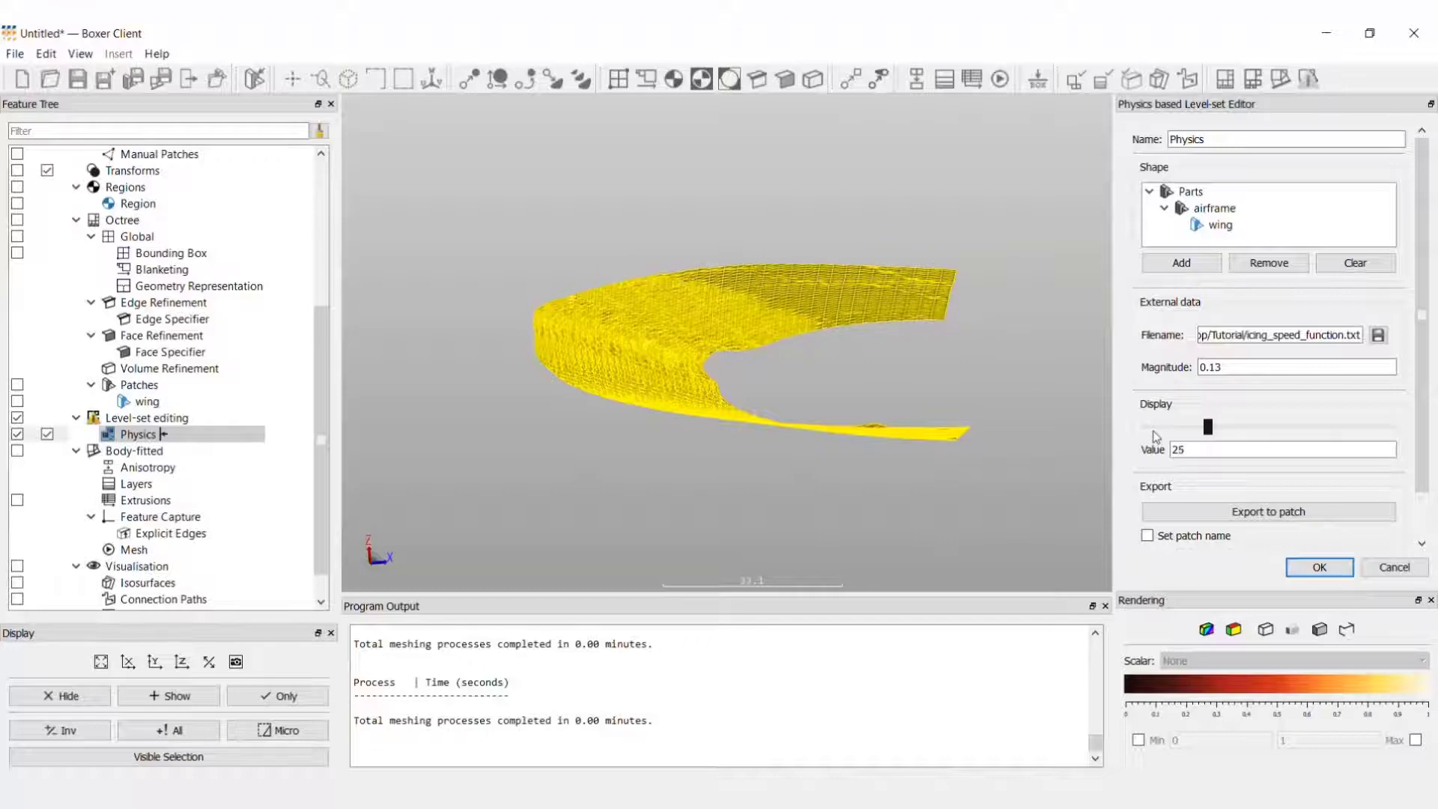
{"action": "key", "text": "Right"}
Step: Inspect the iced leading edge up close and set the Physics display value to 20
{"action": "left_click_drag", "start_coordinate": [726, 388], "coordinate": [669, 364]}
{"action": "scroll", "coordinate": [669, 364], "scroll_direction": "up", "scroll_amount": 5}
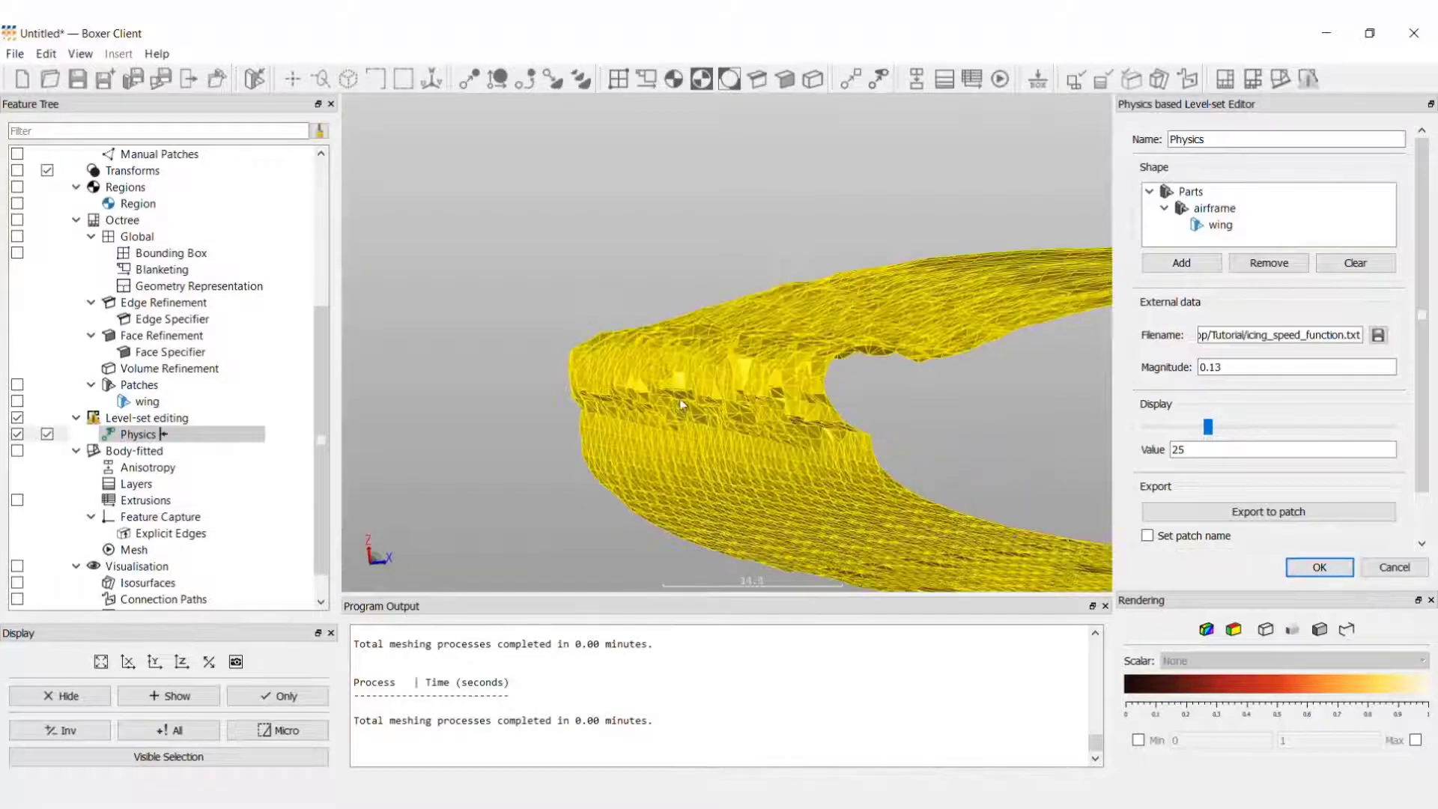
{"action": "scroll", "coordinate": [825, 432], "scroll_direction": "down", "scroll_amount": 5}
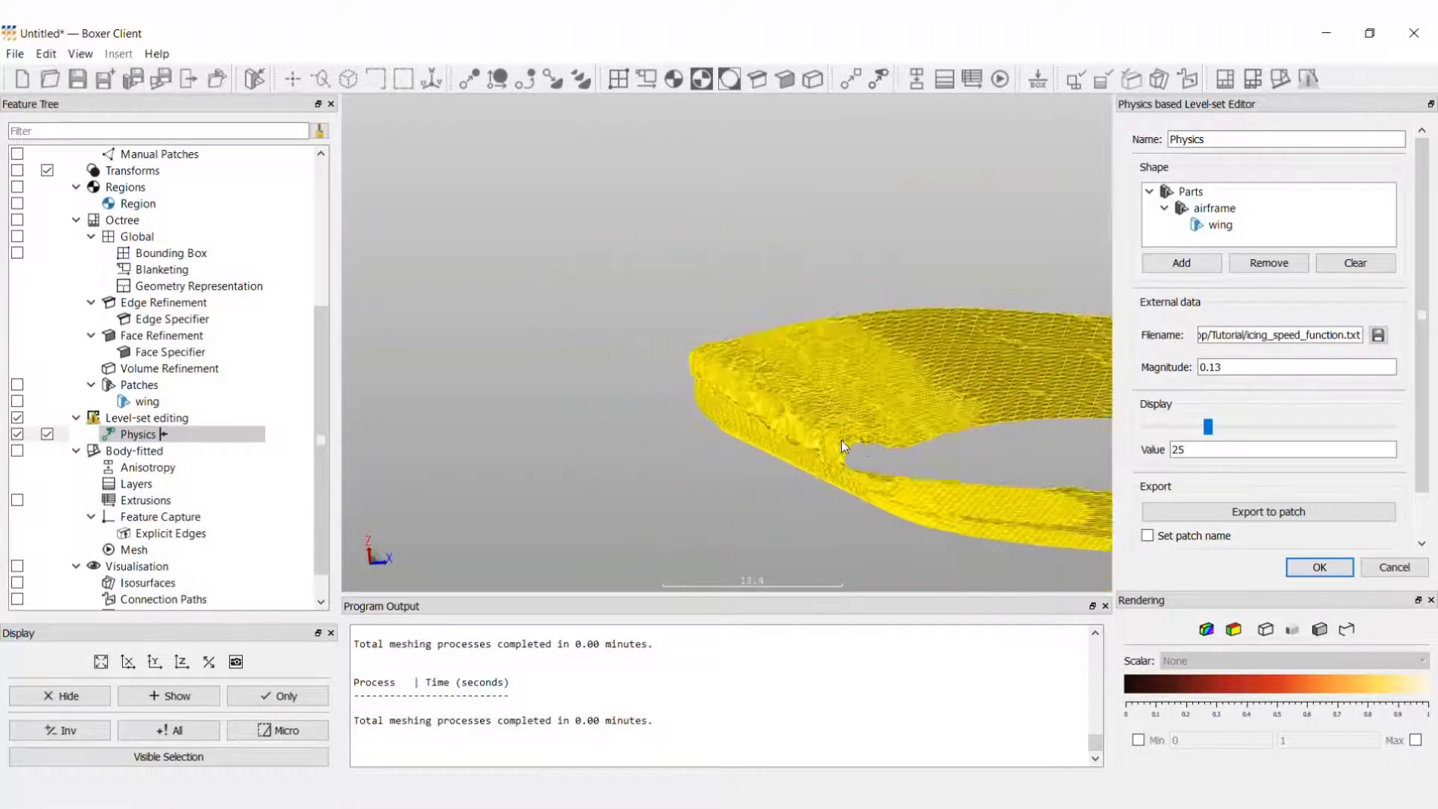
{"action": "left_click", "coordinate": [1186, 426]}
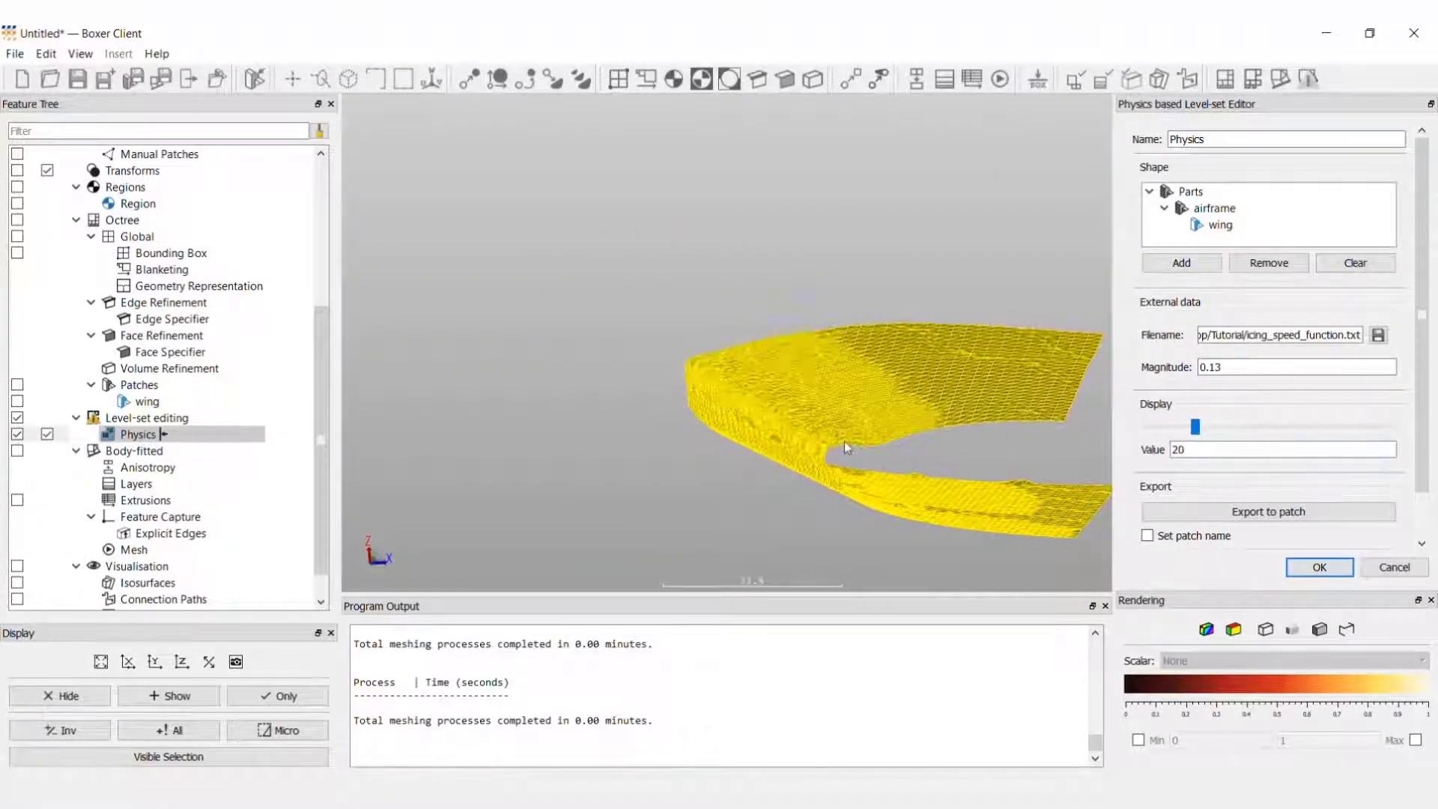
Step: Enable octree regeneration after the operation for the Physics level set and accept the edit
{"action": "mouse_move", "coordinate": [798, 431]}
{"action": "left_mouse_down"}
{"action": "mouse_move", "coordinate": [783, 418]}
{"action": "mouse_move", "coordinate": [807, 425]}
{"action": "left_mouse_up"}
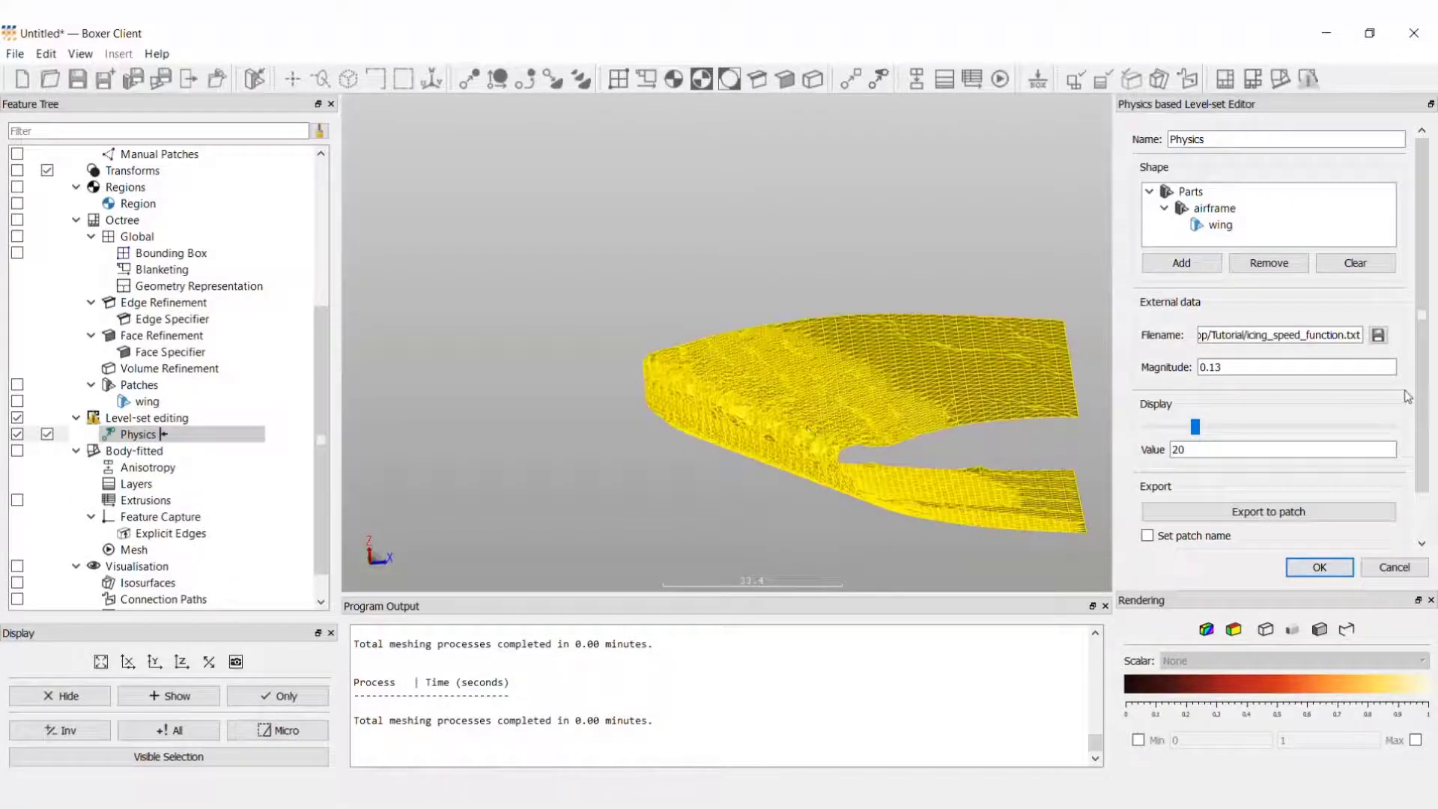
{"action": "scroll", "coordinate": [1426, 403], "scroll_direction": "down", "scroll_amount": 1}
{"action": "scroll", "coordinate": [1427, 402], "scroll_direction": "down", "scroll_amount": 2}
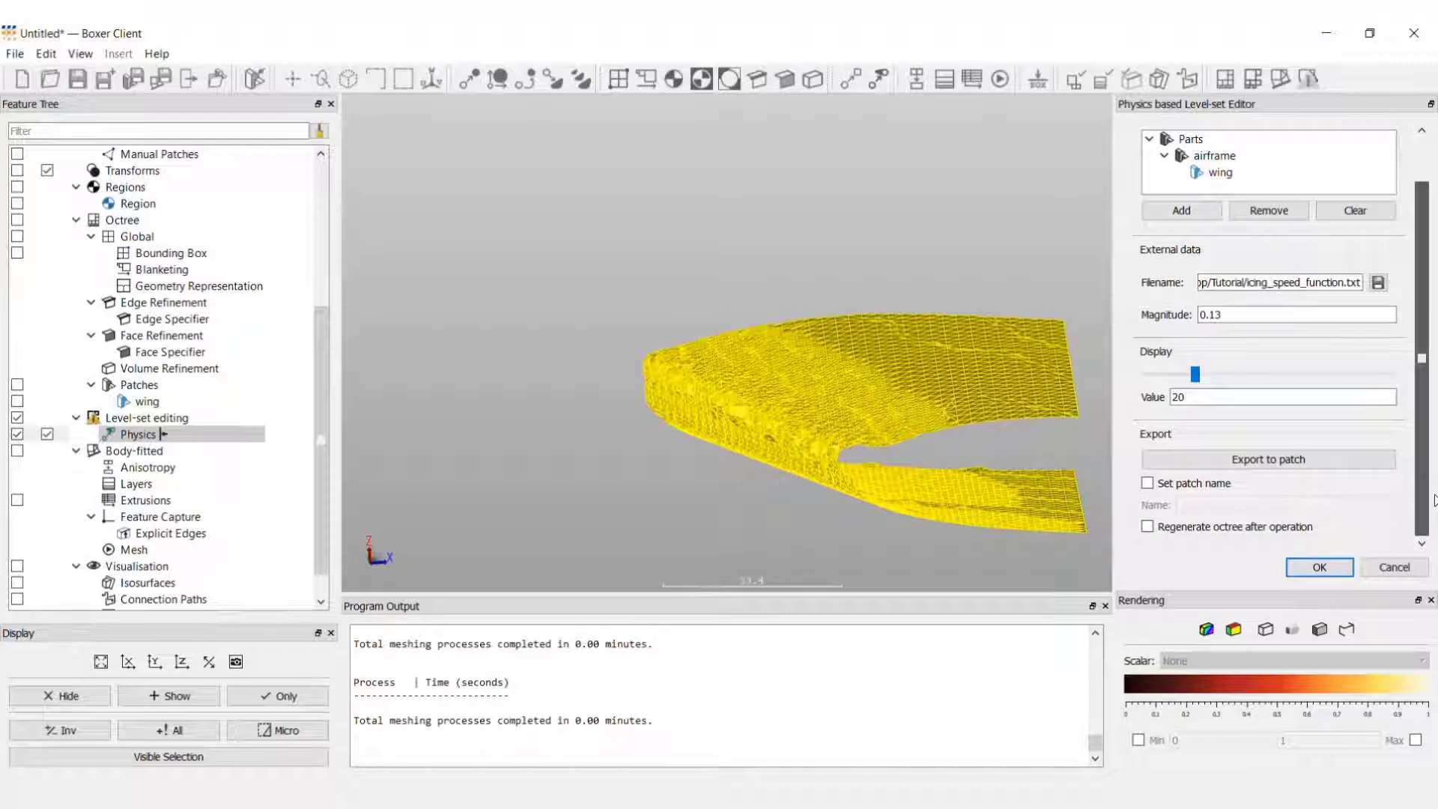
{"action": "left_click", "coordinate": [1156, 528]}
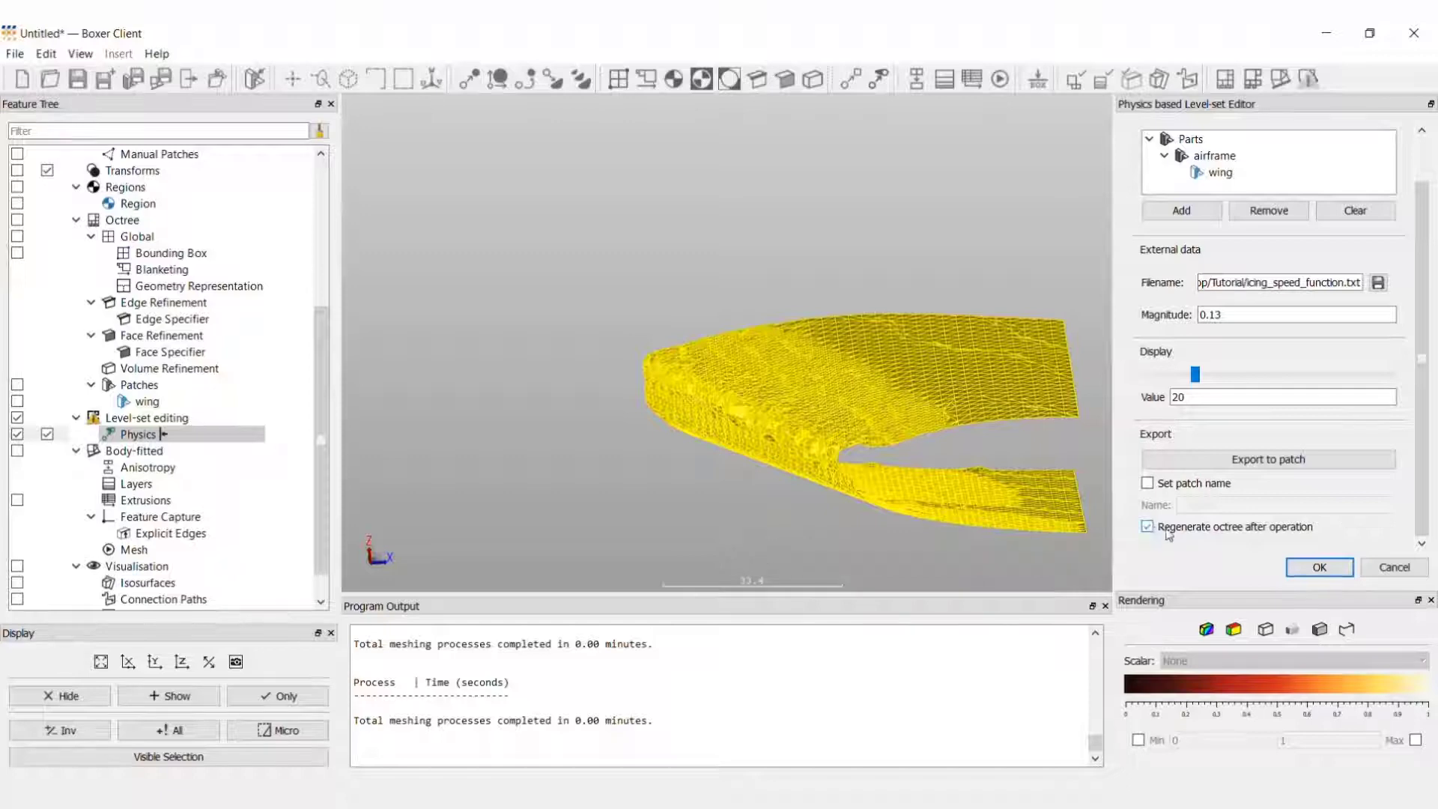
{"action": "left_click", "coordinate": [1303, 569]}
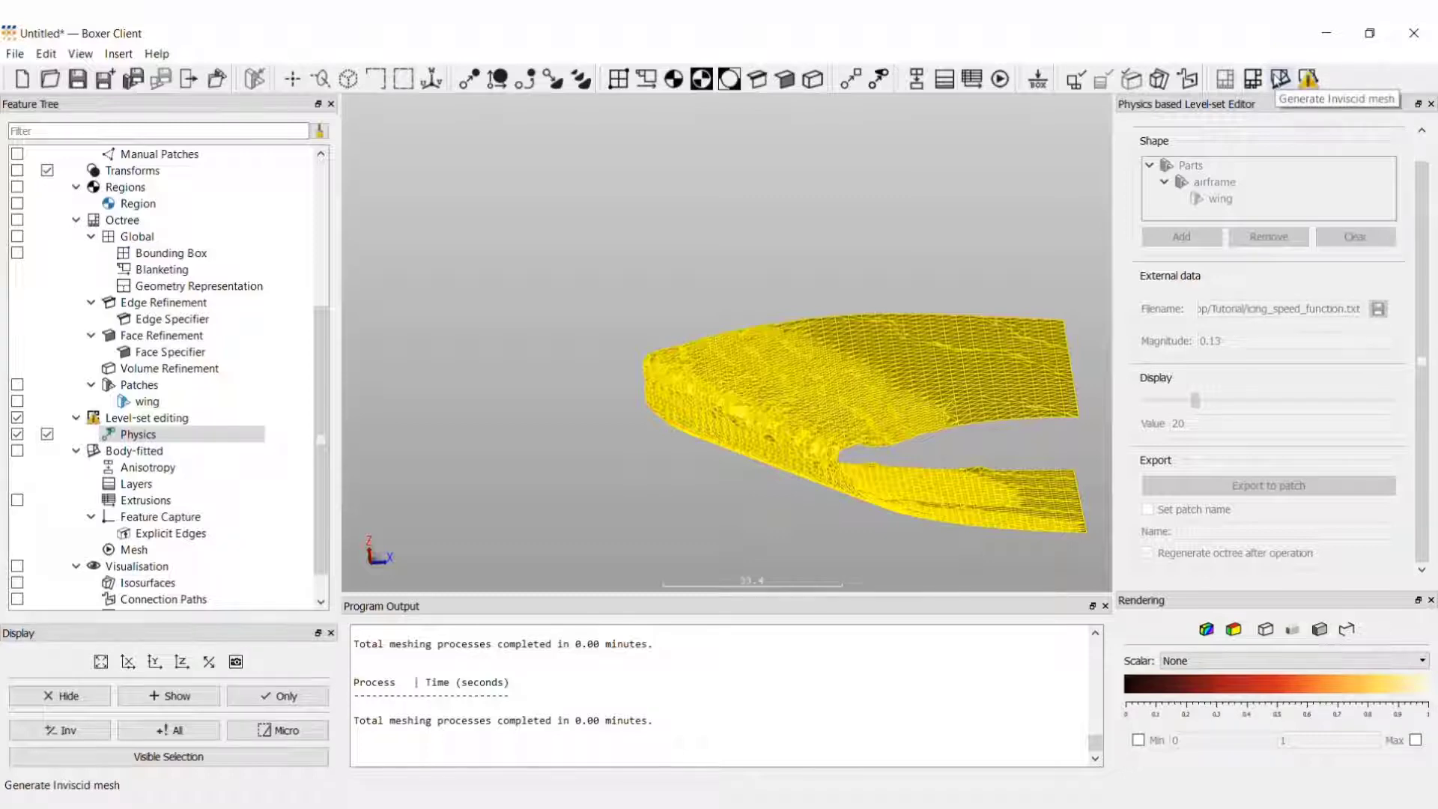
Step: Reopen the Physics level set for editing and export its iced shape at display value 20 to a patch
{"action": "left_click", "coordinate": [137, 438]}
{"action": "double_click", "coordinate": [136, 438]}
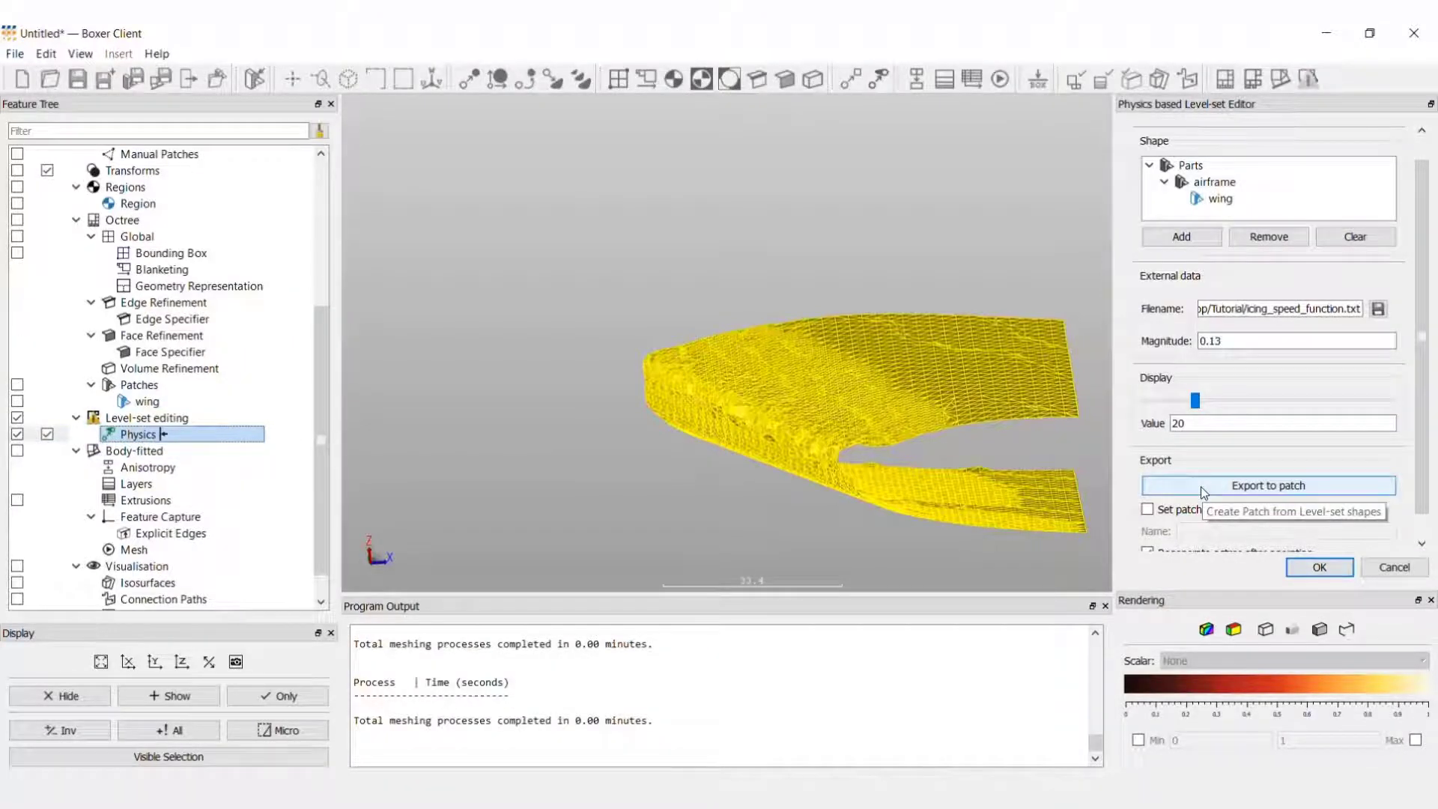
{"action": "left_click", "coordinate": [1201, 487]}
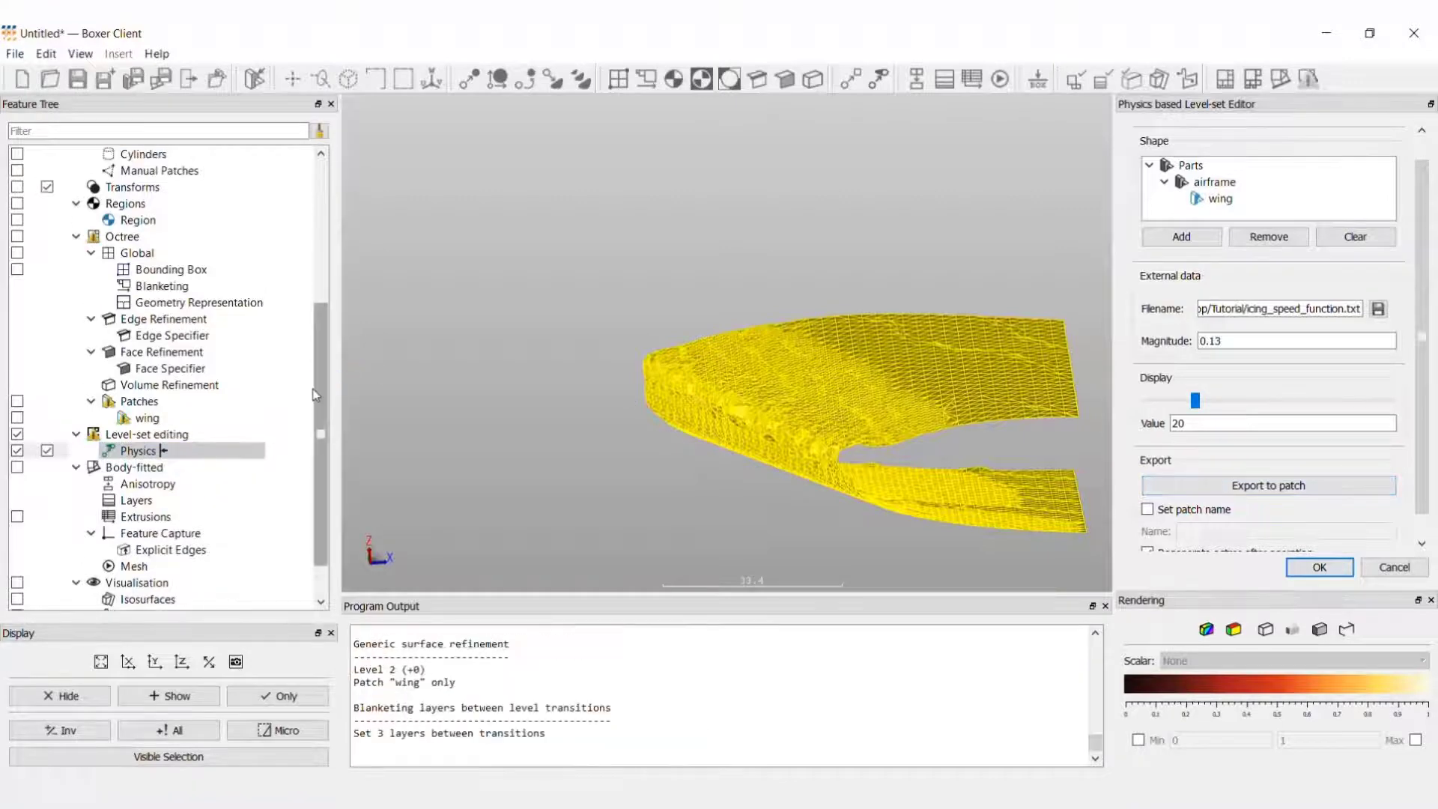
Step: Select the newly exported Physics patch under the airframe part and open its name for editing
{"action": "left_click_drag", "start_coordinate": [328, 394], "coordinate": [303, 222]}
{"action": "left_click", "coordinate": [218, 253]}
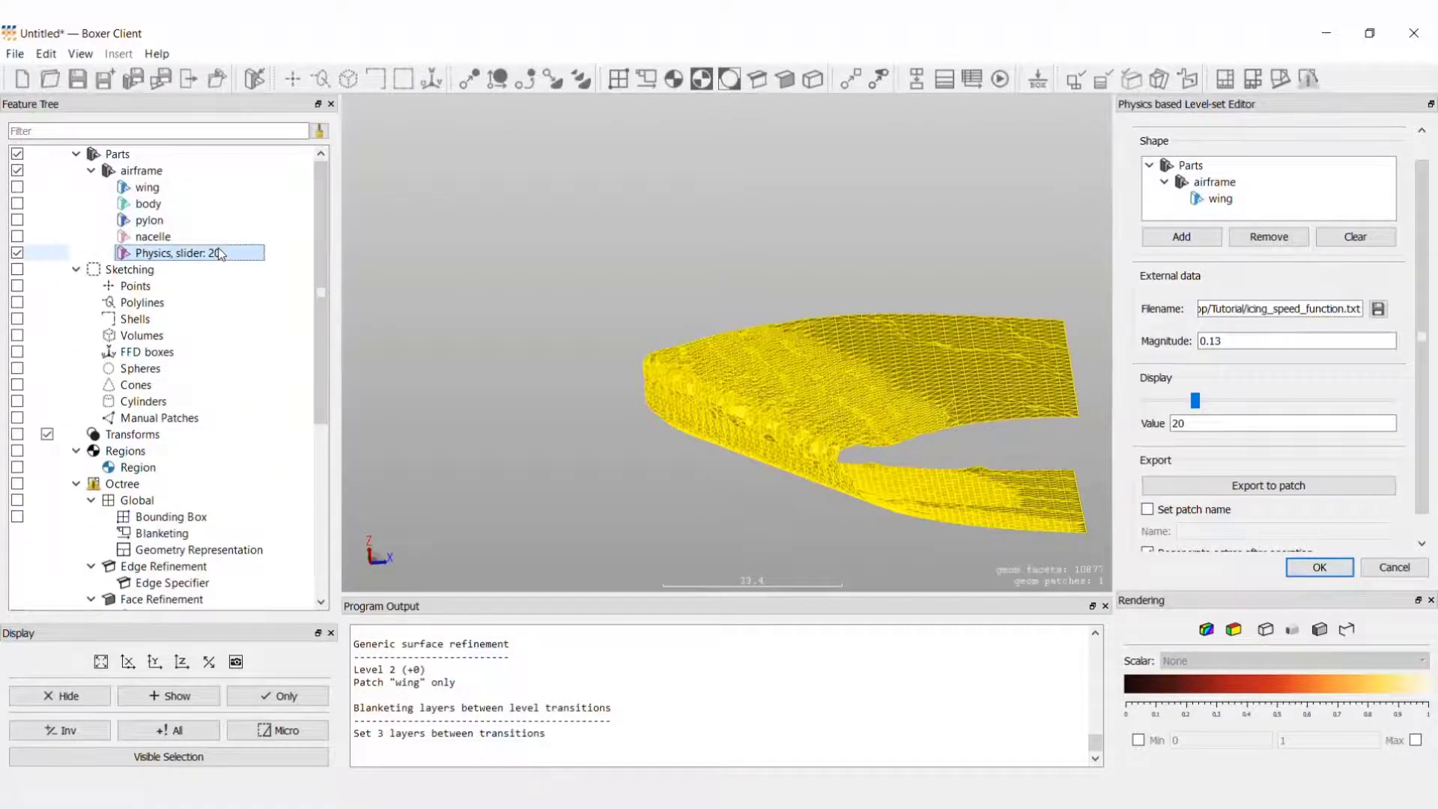
{"action": "right_click", "coordinate": [223, 255]}
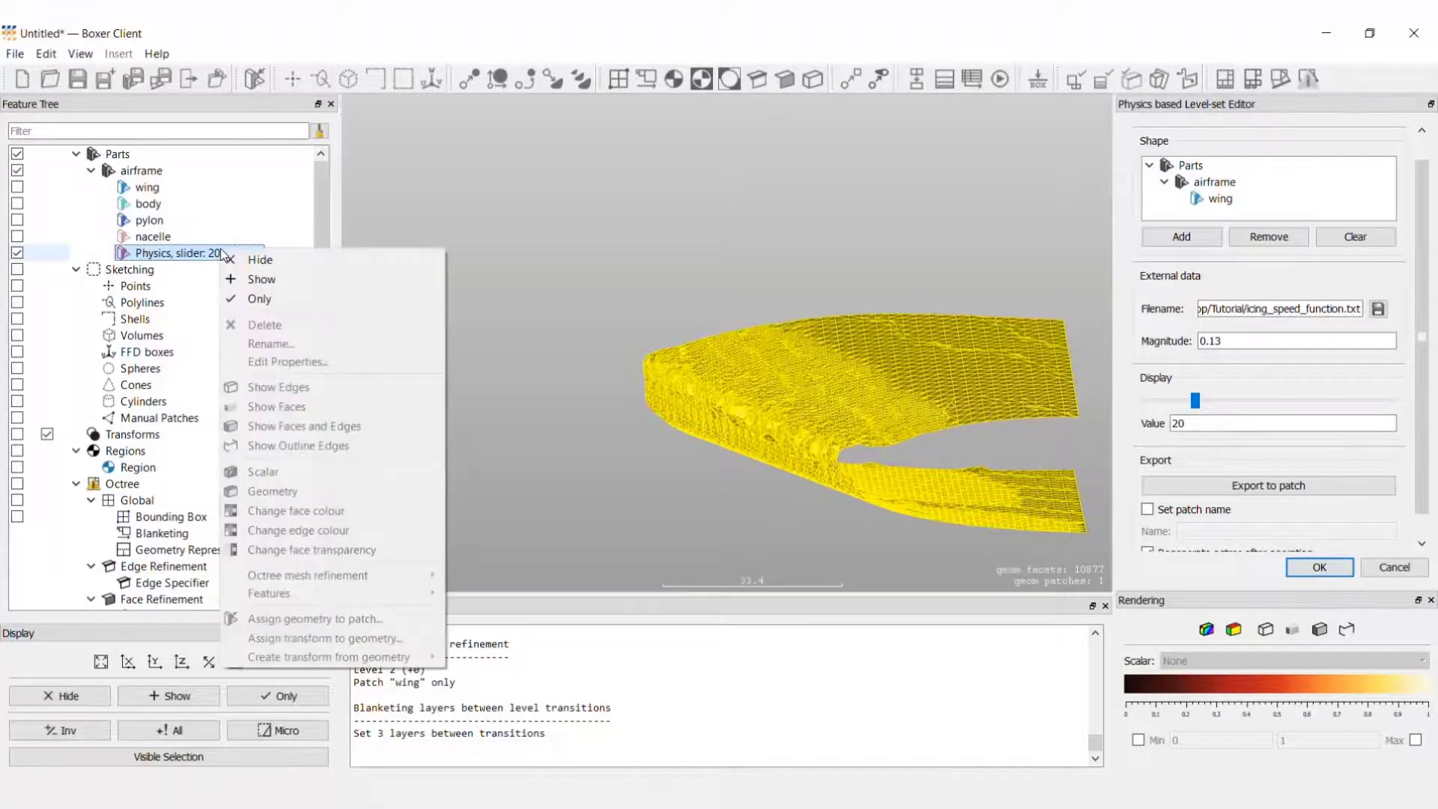
{"action": "left_click", "coordinate": [195, 256]}
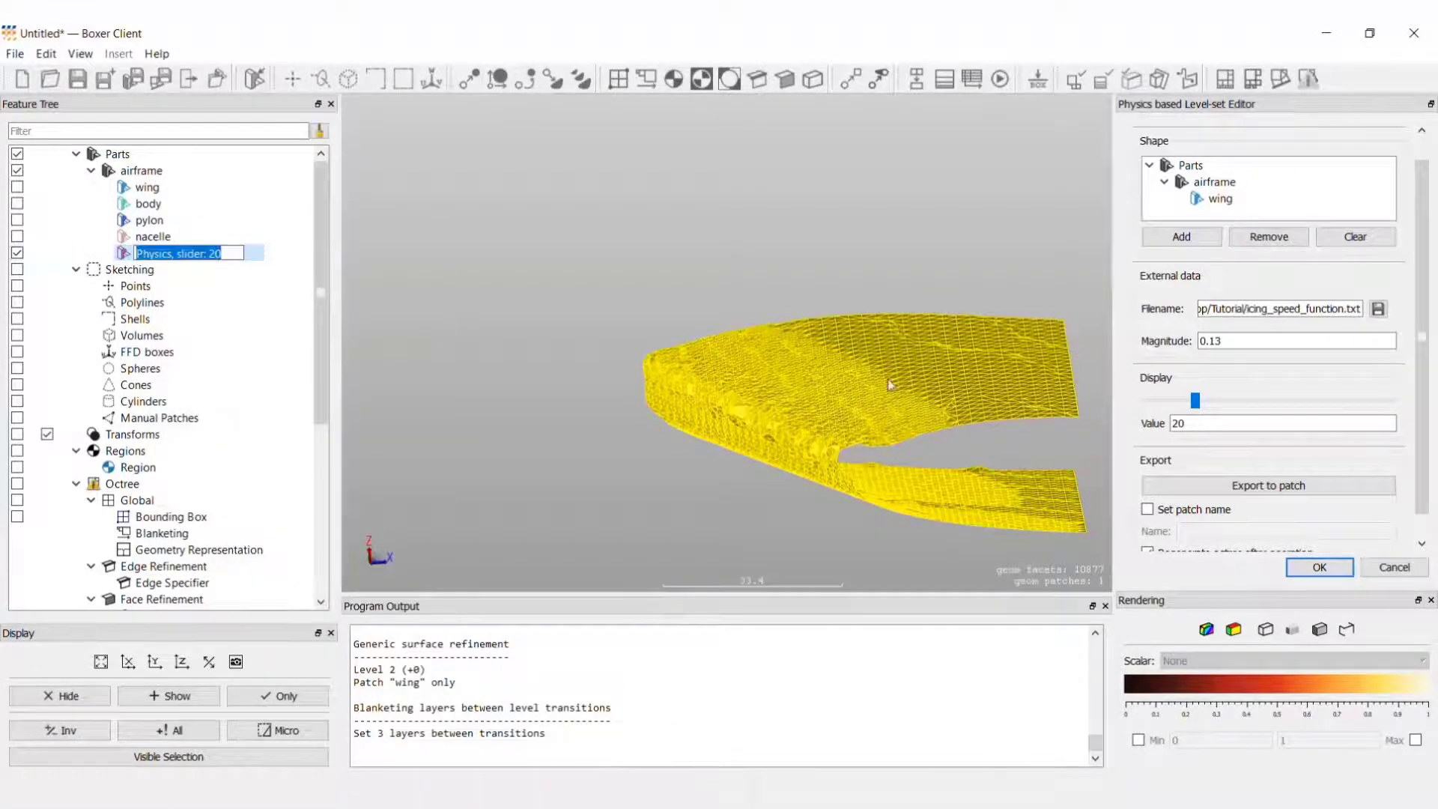